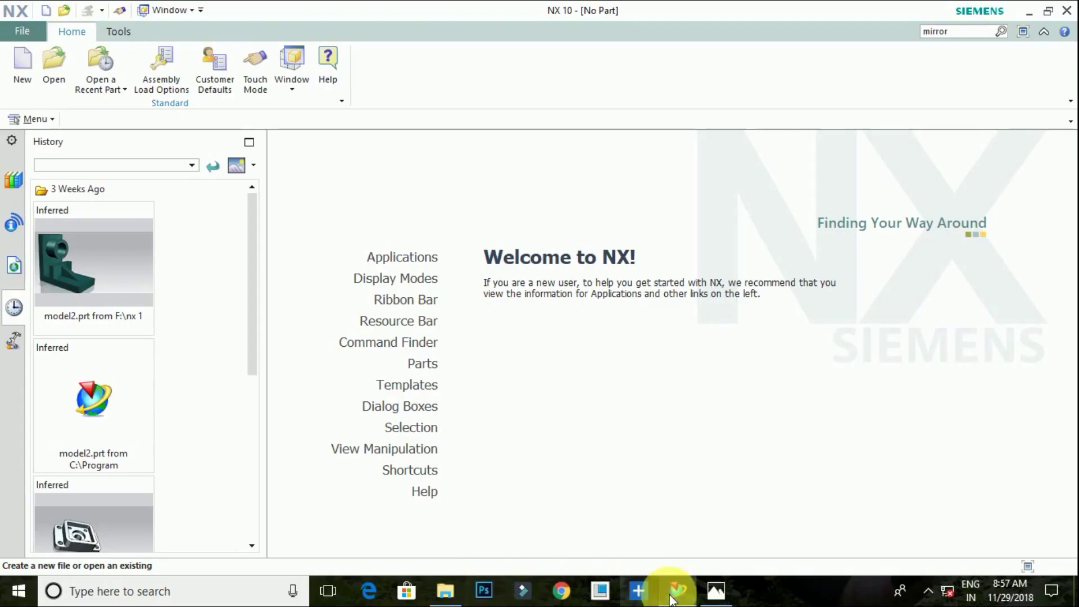
- Check the bracket drawing and create a new Model part, model2.prt
{"action": "left_click", "coordinate": [707, 594]}
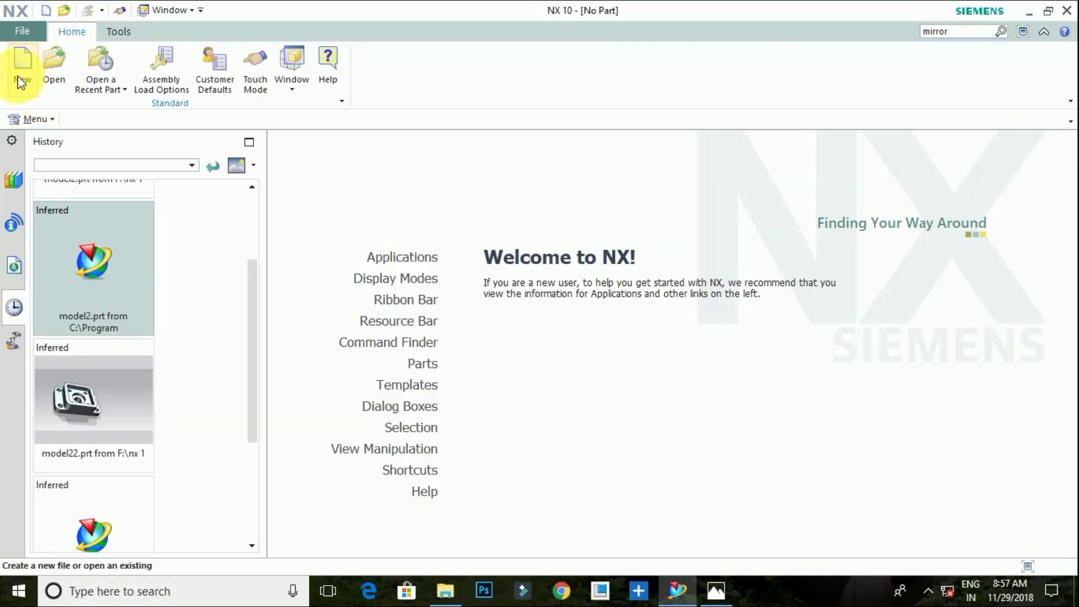
{"action": "left_click", "coordinate": [20, 72]}
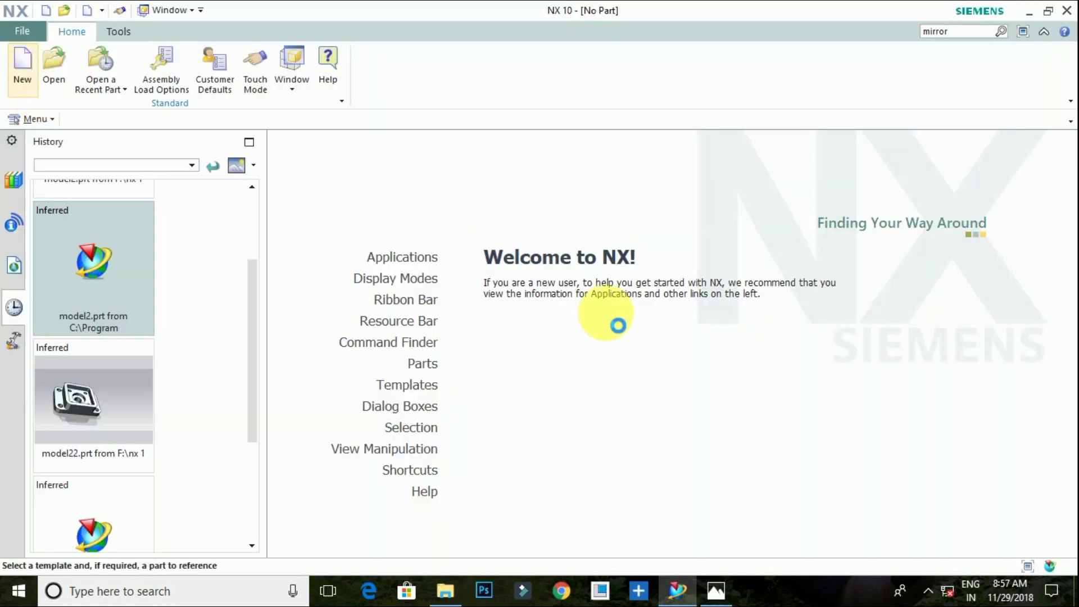
{"action": "left_click", "coordinate": [827, 554]}
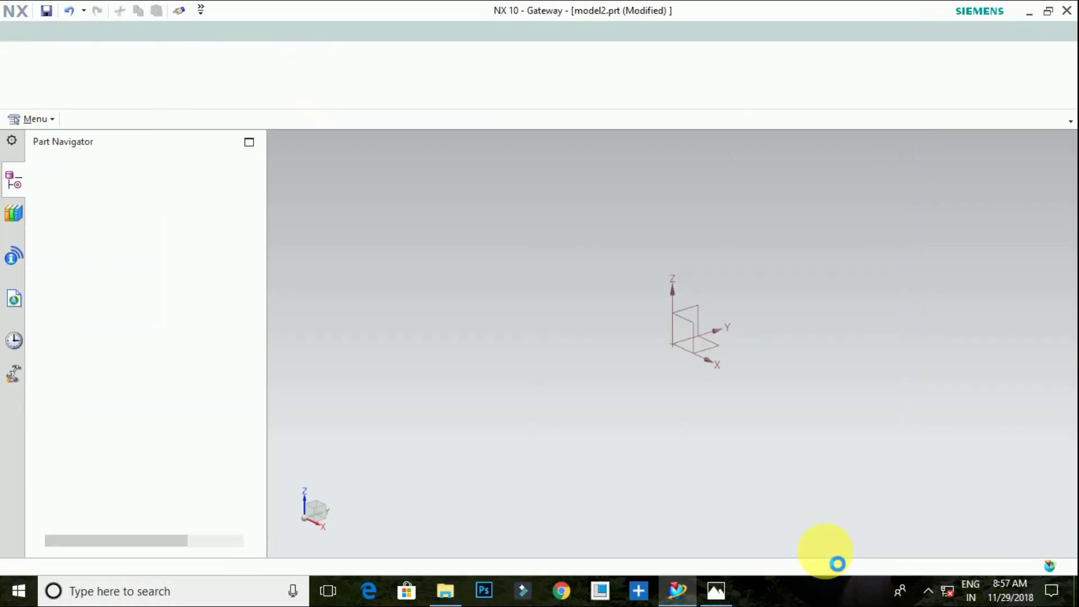
- Start Sketch (1) on the XY datum plane and review the reference drawing
{"action": "left_click", "coordinate": [23, 64]}
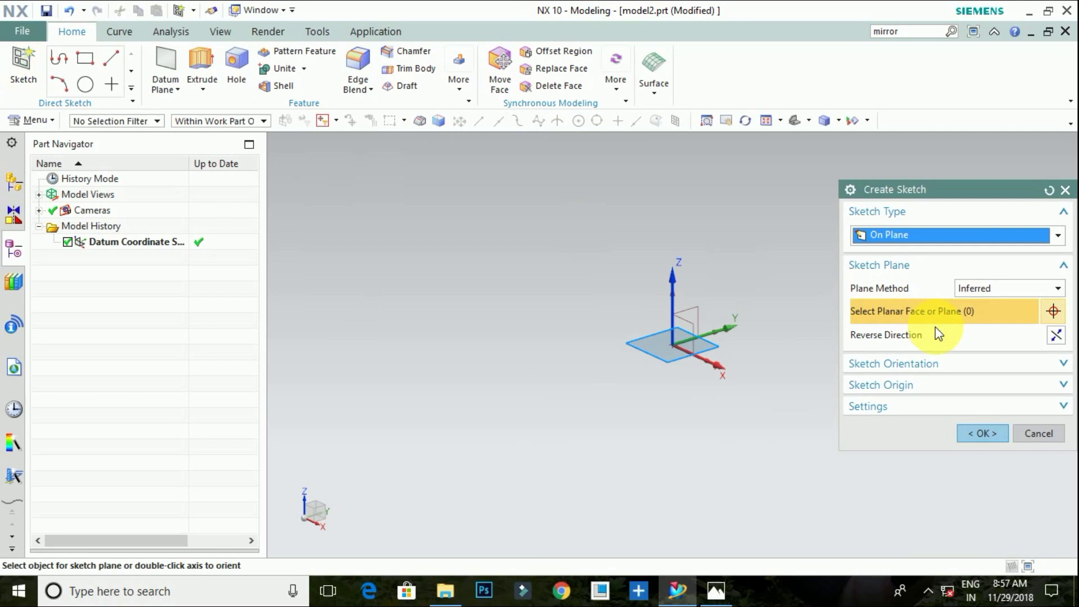
{"action": "left_click", "coordinate": [731, 364]}
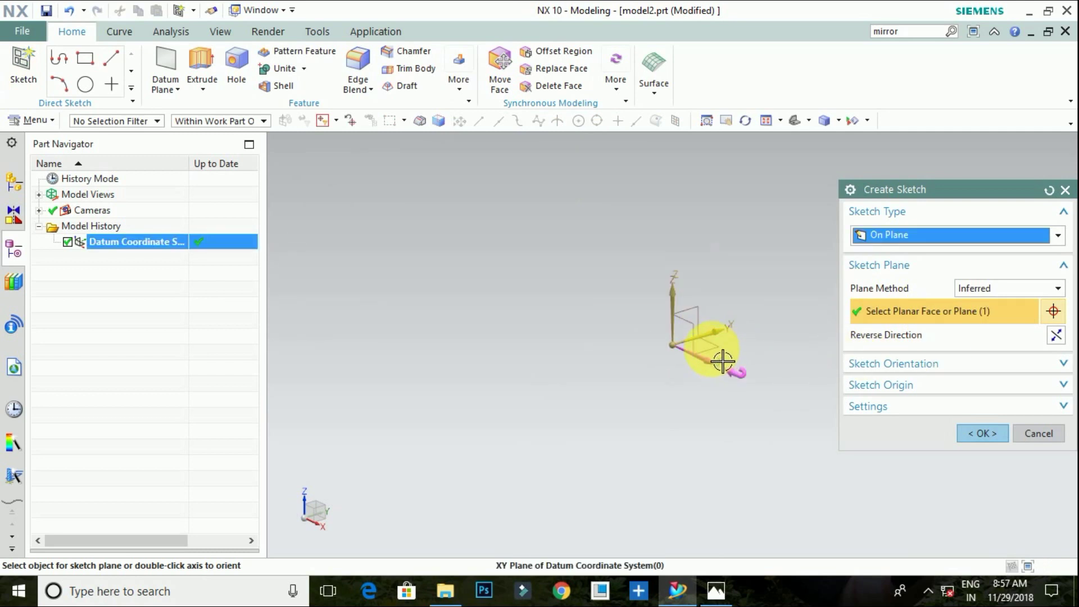
{"action": "left_click", "coordinate": [986, 434]}
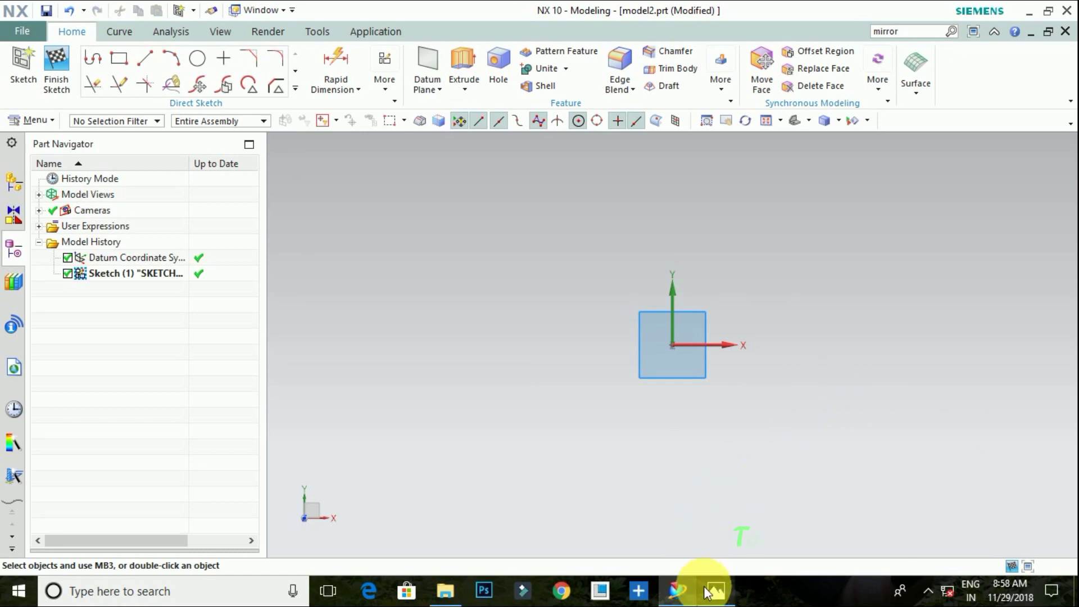
{"action": "left_click", "coordinate": [707, 590]}
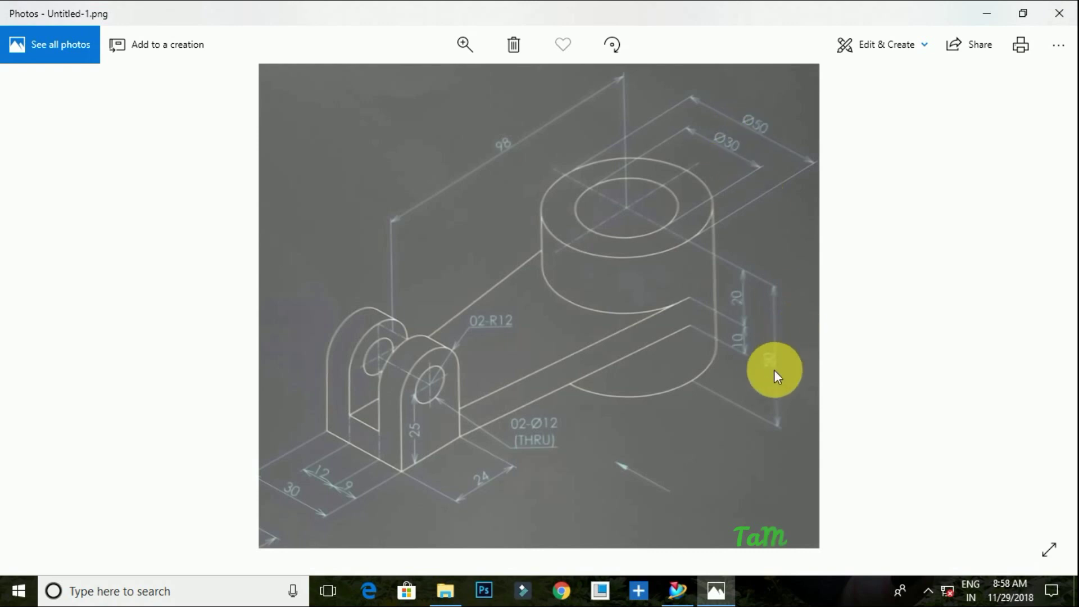
- Sketch concentric Ø50 and Ø30 circles at the origin and preview their extrusion as a ring
{"action": "left_click", "coordinate": [986, 13]}
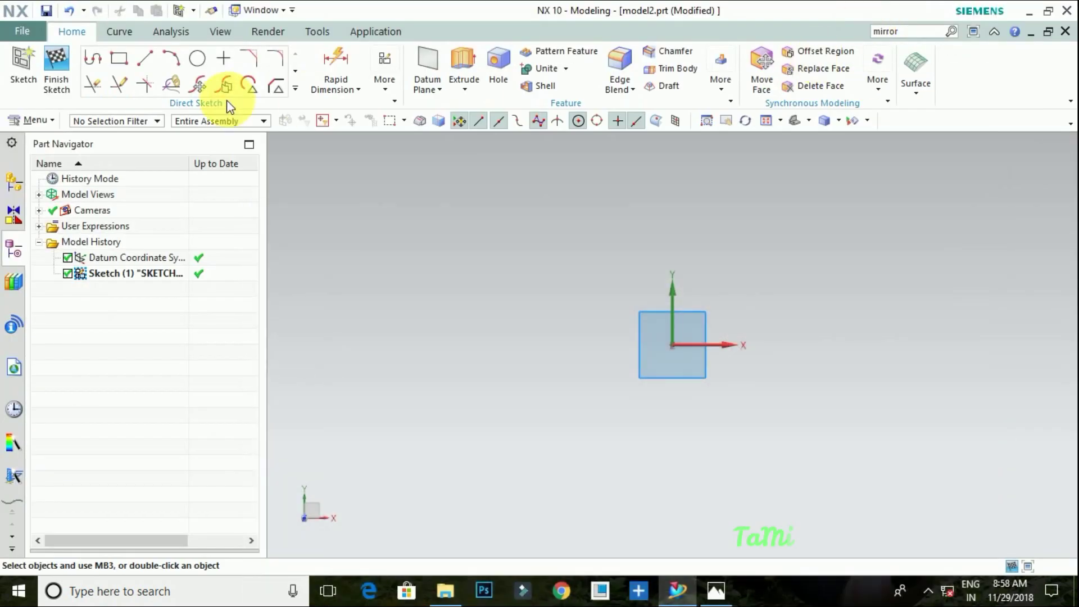
{"action": "left_click", "coordinate": [198, 58]}
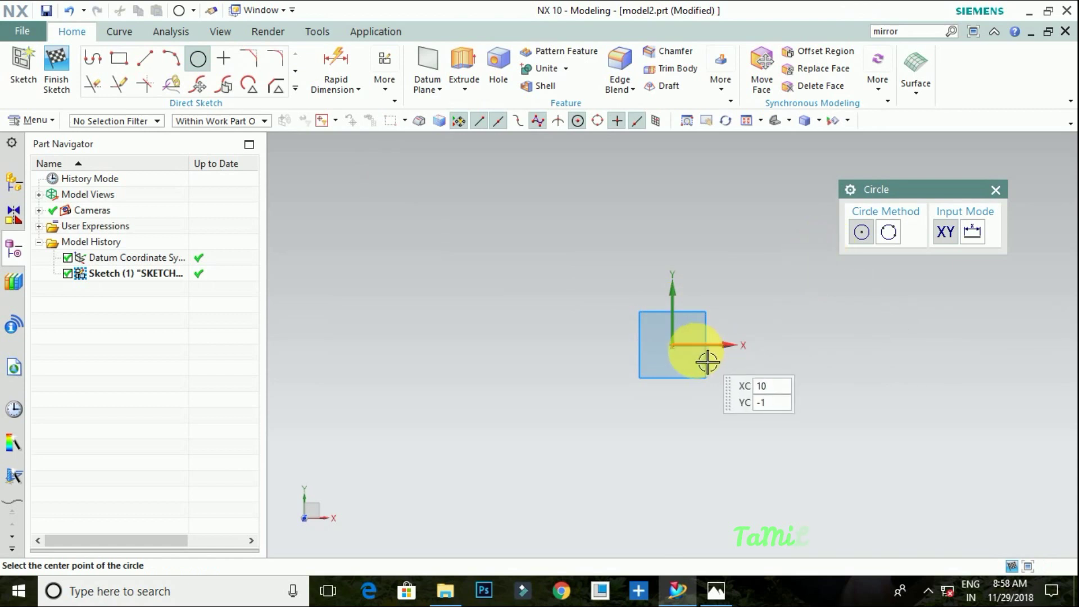
{"action": "left_click", "coordinate": [682, 358]}
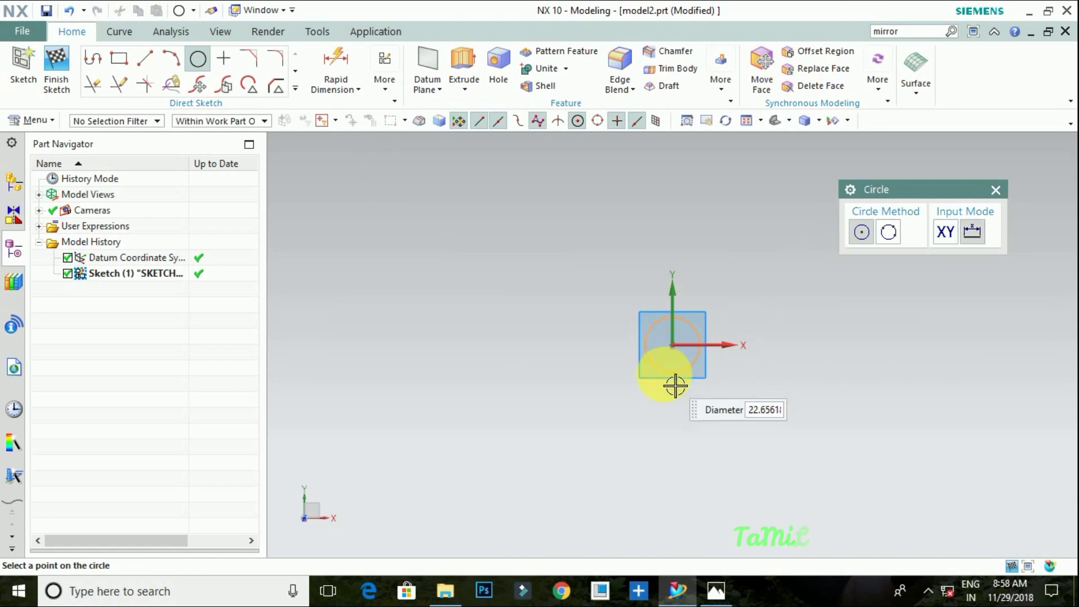
{"action": "left_click", "coordinate": [664, 427]}
{"action": "type", "text": "30"}
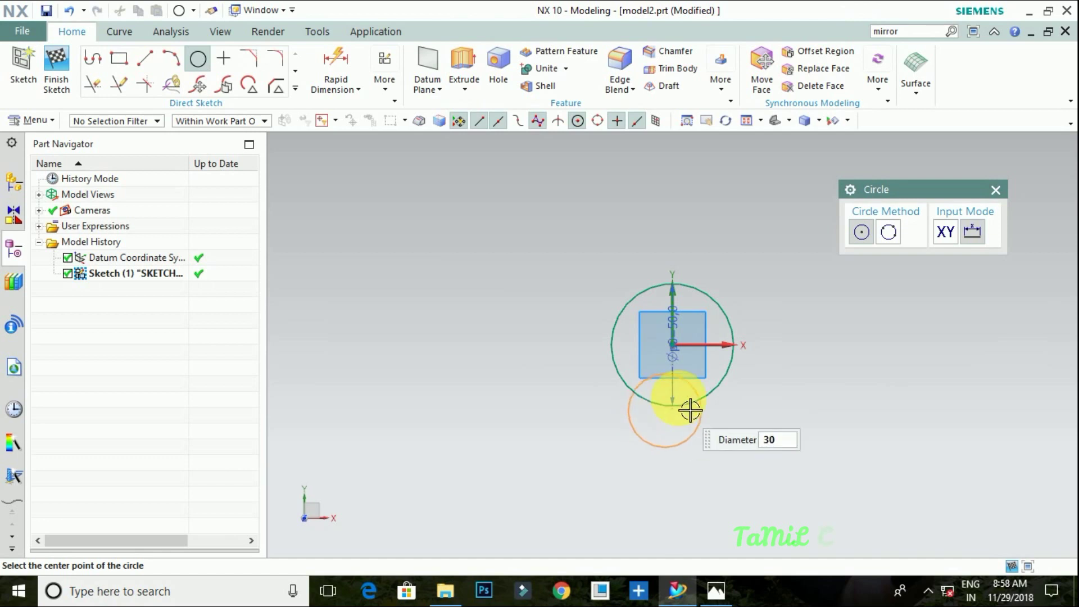
{"action": "left_click", "coordinate": [687, 355]}
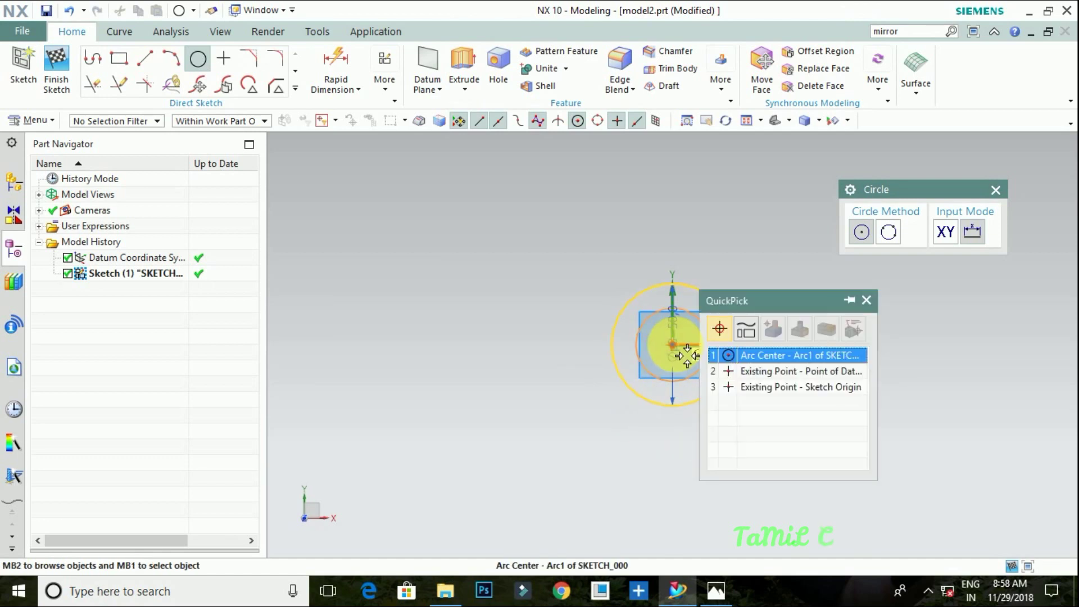
{"action": "left_click", "coordinate": [747, 359]}
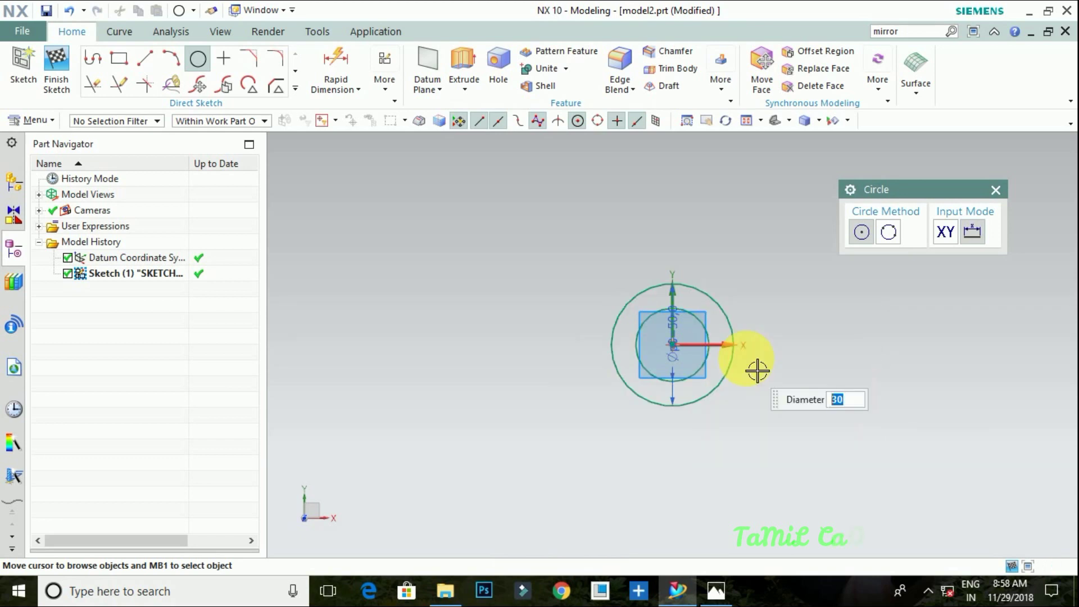
{"action": "left_click", "coordinate": [758, 369]}
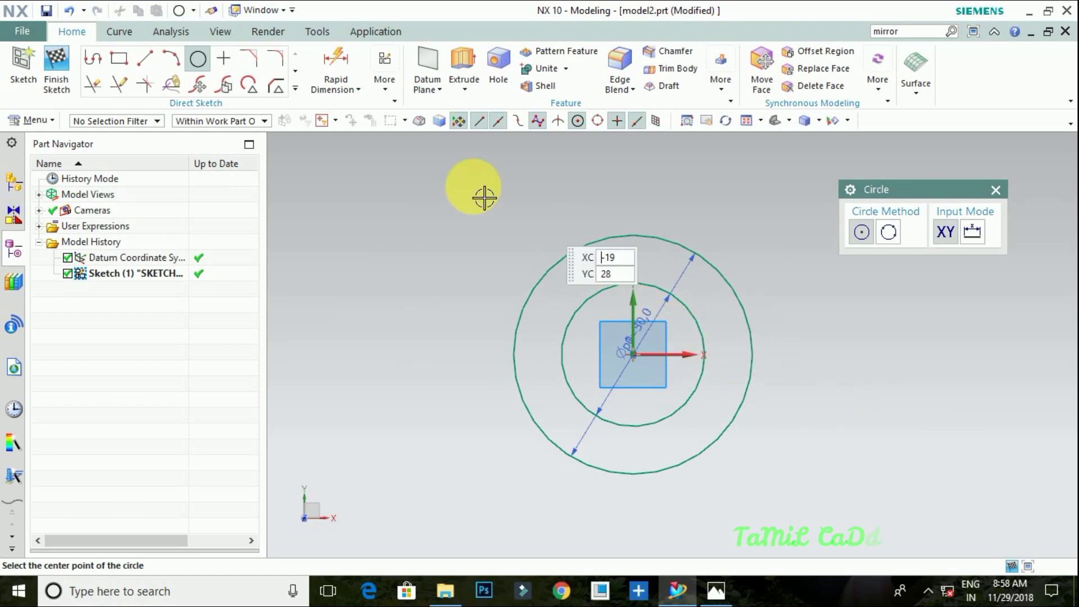
{"action": "left_click", "coordinate": [462, 59]}
{"action": "middle_click_drag", "start_coordinate": [589, 325], "coordinate": [670, 285]}
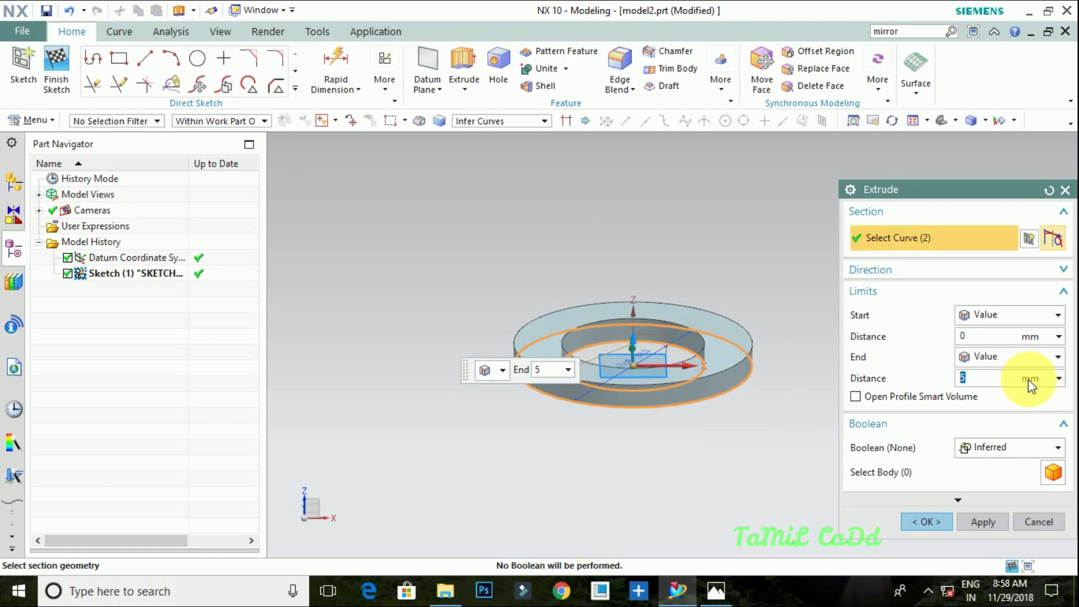
- Extrude both circles 25 mm with a Symmetric Value start to form the hollow cylinder
{"action": "type", "text": "25"}
{"action": "key", "text": "Return"}
{"action": "left_click", "coordinate": [985, 313]}
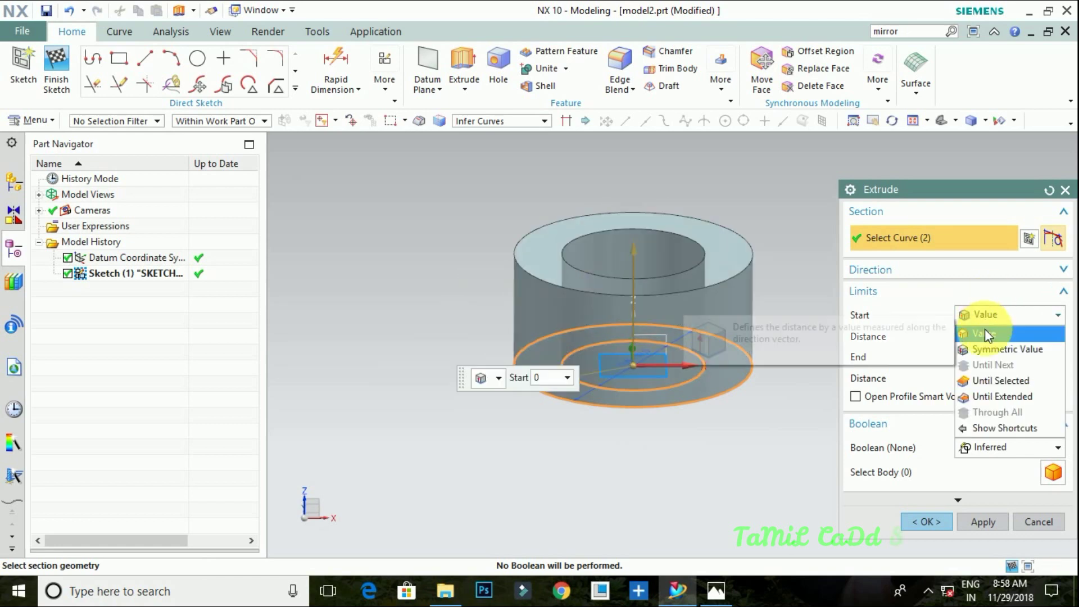
{"action": "left_click", "coordinate": [998, 348]}
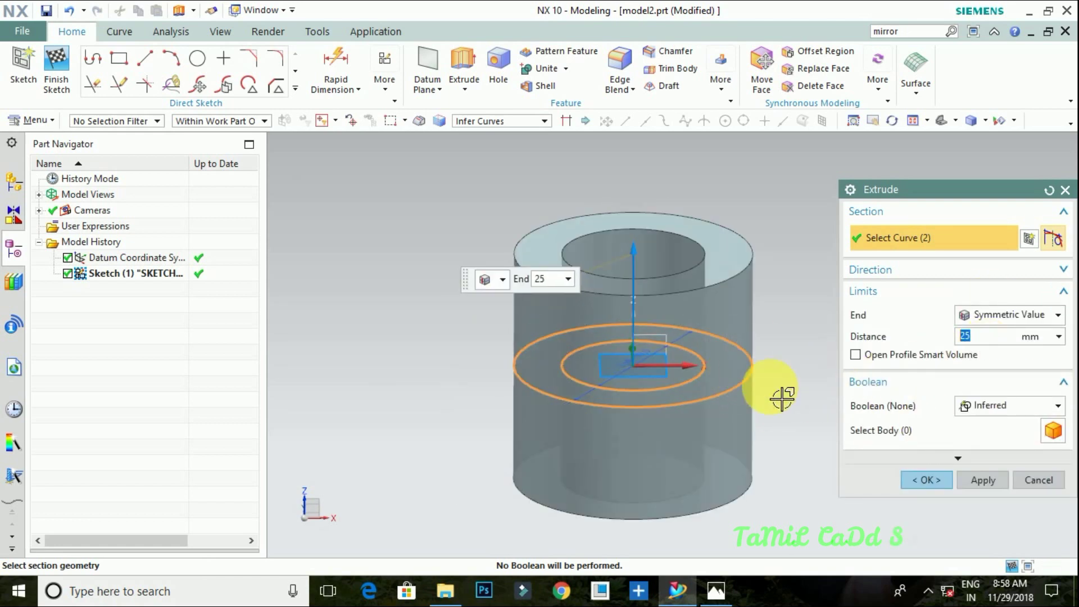
{"action": "left_click", "coordinate": [981, 481]}
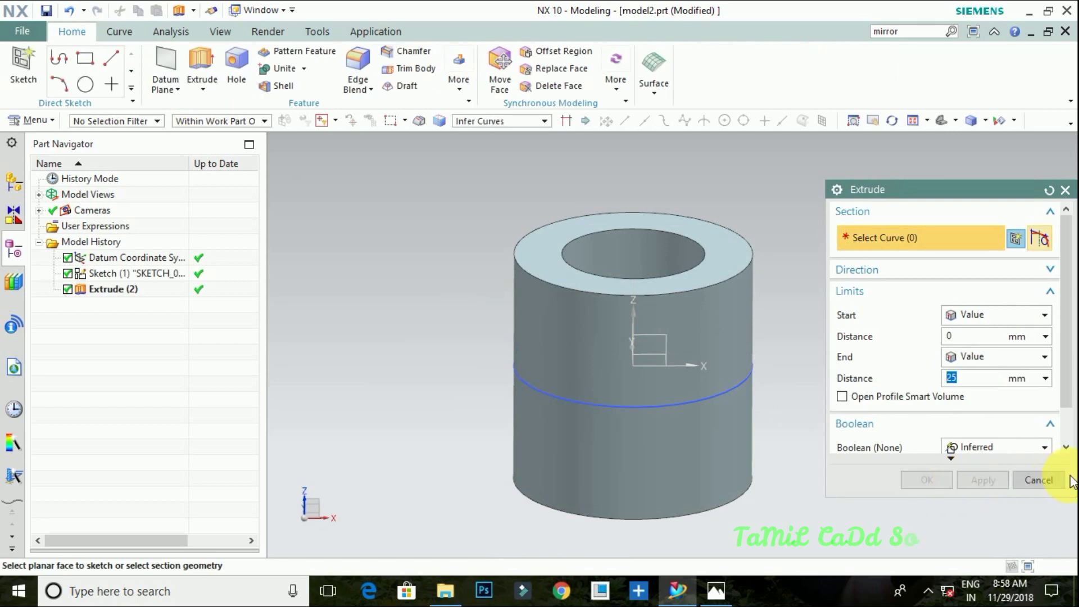
{"action": "left_click", "coordinate": [1057, 480]}
- Hide Sketch (1) and start a new sketch on the XY datum plane
{"action": "right_click", "coordinate": [106, 275]}
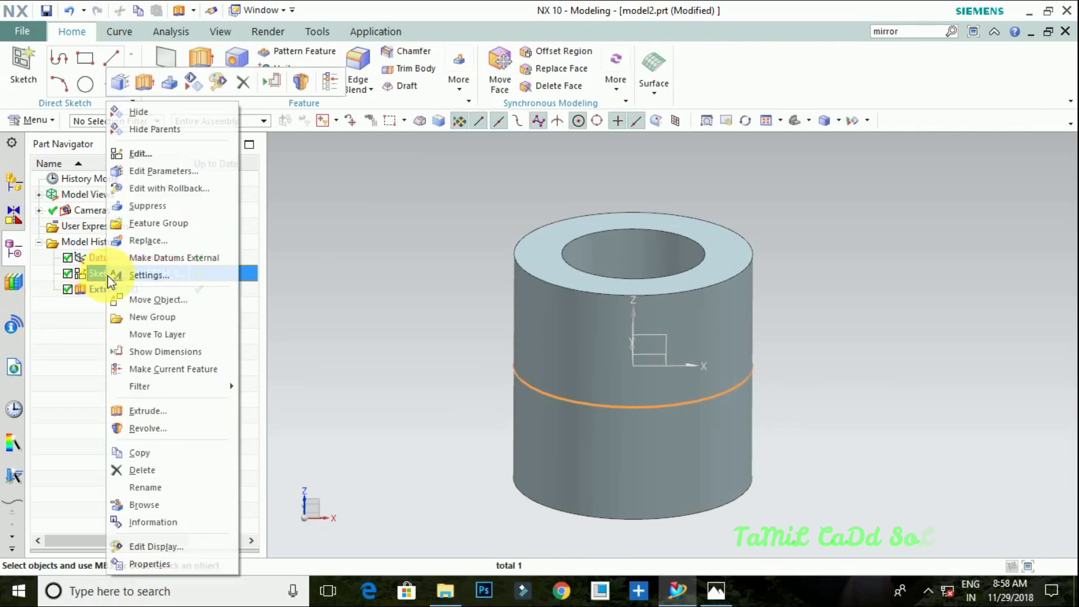
{"action": "left_click", "coordinate": [138, 112]}
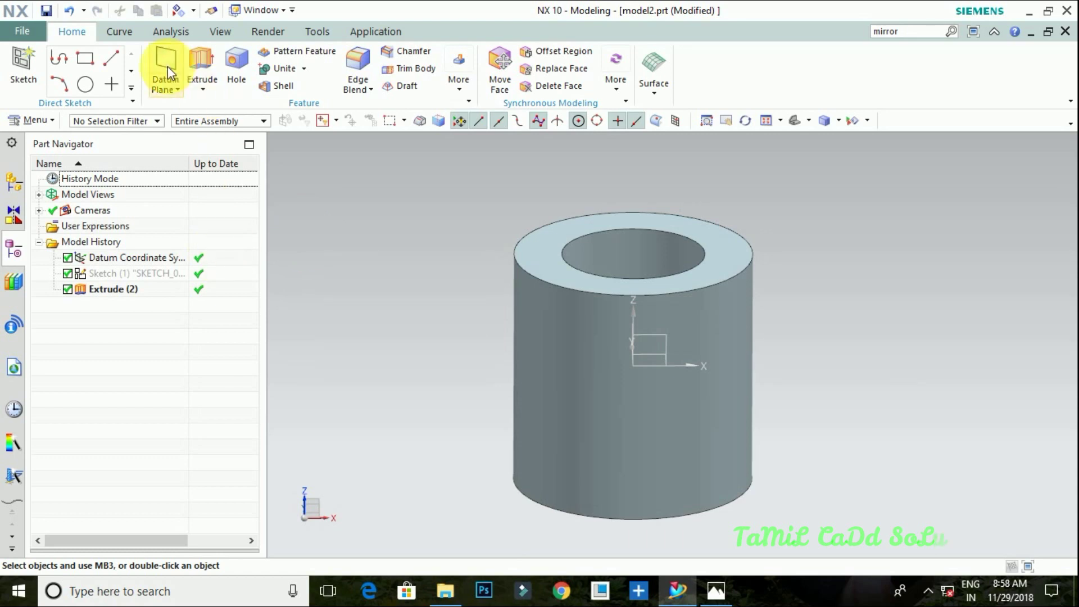
{"action": "left_click", "coordinate": [16, 70]}
{"action": "mouse_move", "coordinate": [681, 366]}
{"action": "middle_mouse_down"}
{"action": "mouse_move", "coordinate": [630, 373]}
{"action": "mouse_move", "coordinate": [635, 386]}
{"action": "middle_mouse_up"}
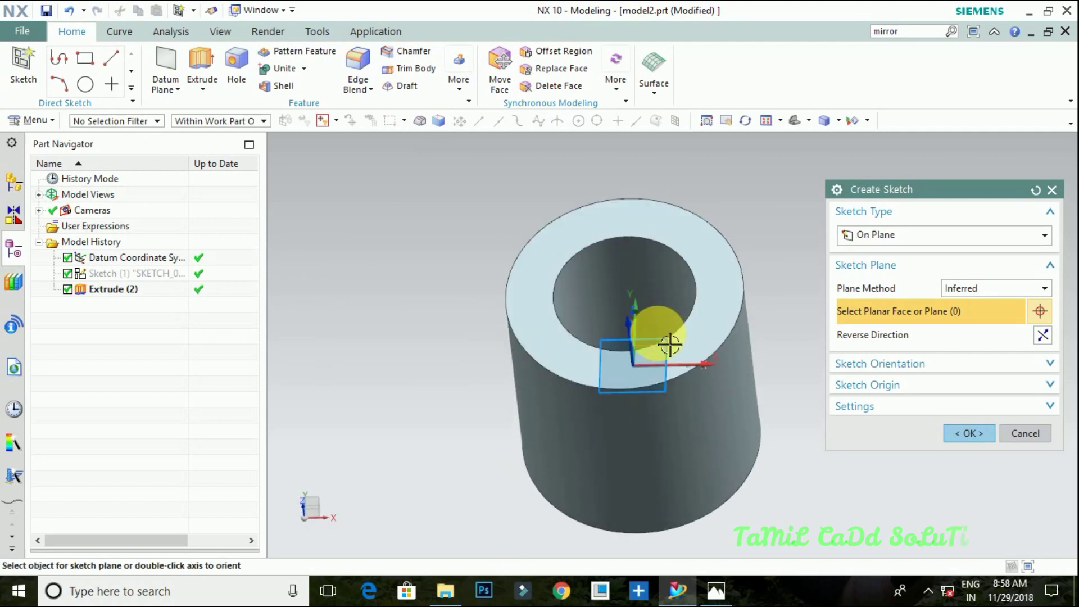
{"action": "left_click", "coordinate": [669, 344]}
{"action": "left_click", "coordinate": [975, 435]}
- Adjust the zoom on the cylinder and bring up the reference drawing
{"action": "scroll", "coordinate": [654, 407], "scroll_direction": "down", "scroll_amount": 2}
{"action": "scroll", "coordinate": [693, 344], "scroll_direction": "down", "scroll_amount": 2}
{"action": "scroll", "coordinate": [710, 465], "scroll_direction": "up", "scroll_amount": 2}
{"action": "scroll", "coordinate": [714, 491], "scroll_direction": "down", "scroll_amount": 1}
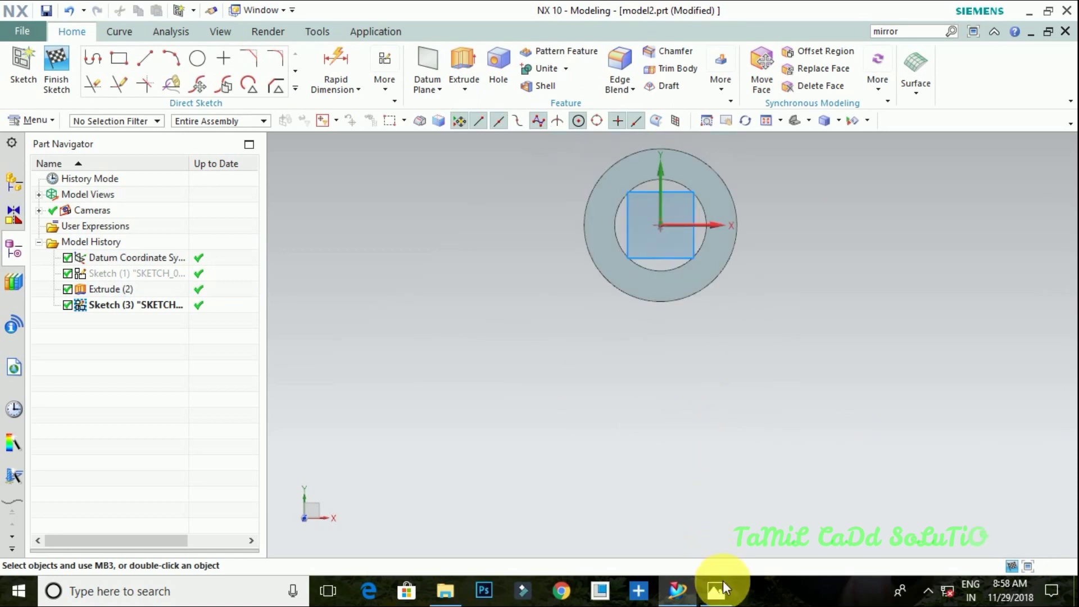
{"action": "left_click", "coordinate": [724, 588]}
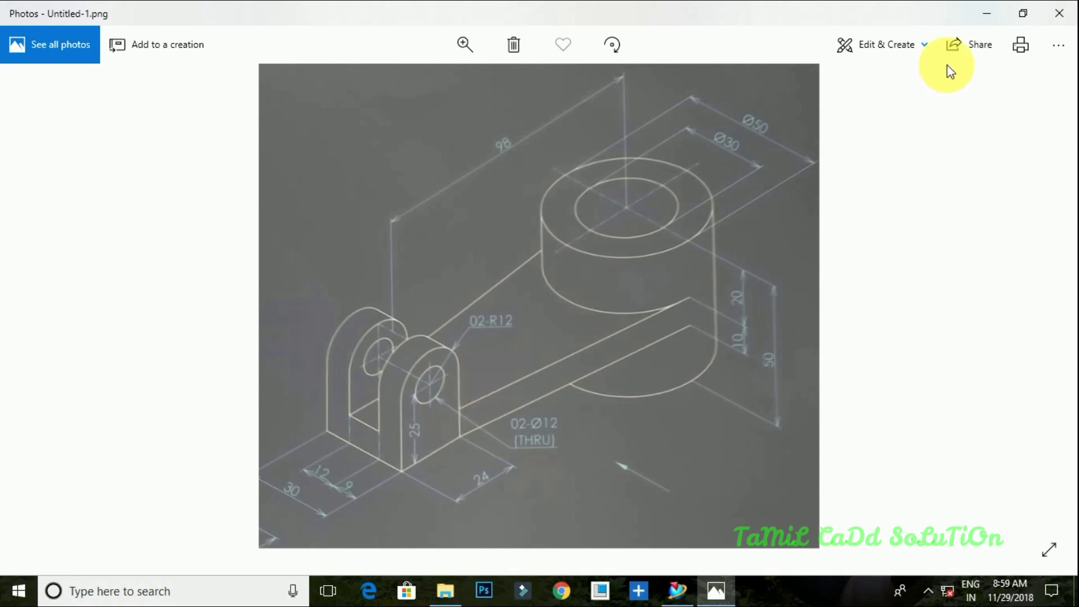
- Draw a vertical line down from the cylinder centre and convert it to a reference line
{"action": "left_click", "coordinate": [984, 13]}
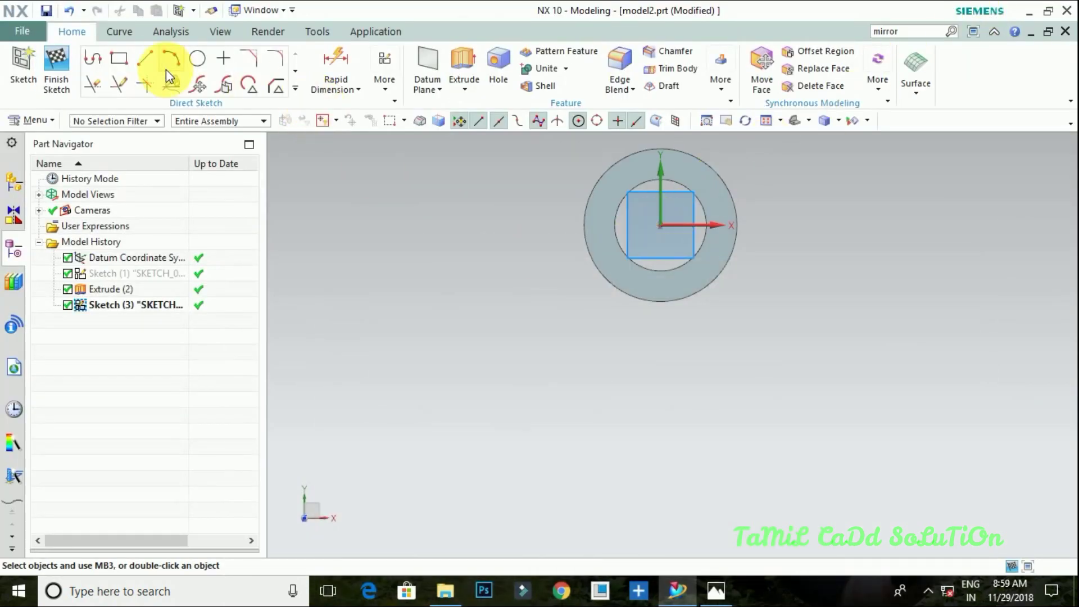
{"action": "left_click", "coordinate": [145, 63]}
{"action": "left_click", "coordinate": [660, 225]}
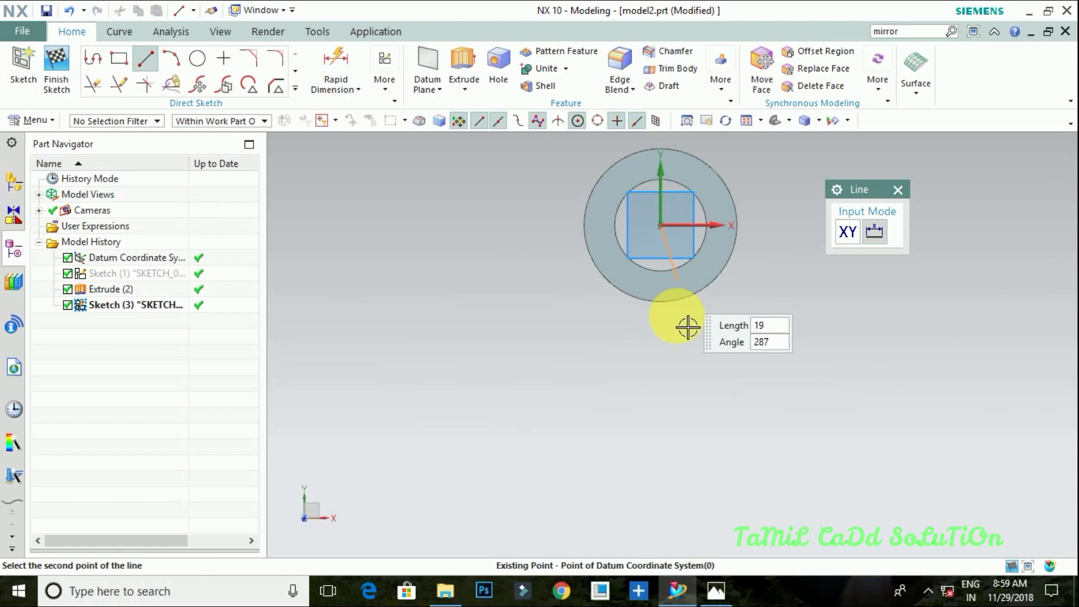
{"action": "left_click", "coordinate": [662, 540]}
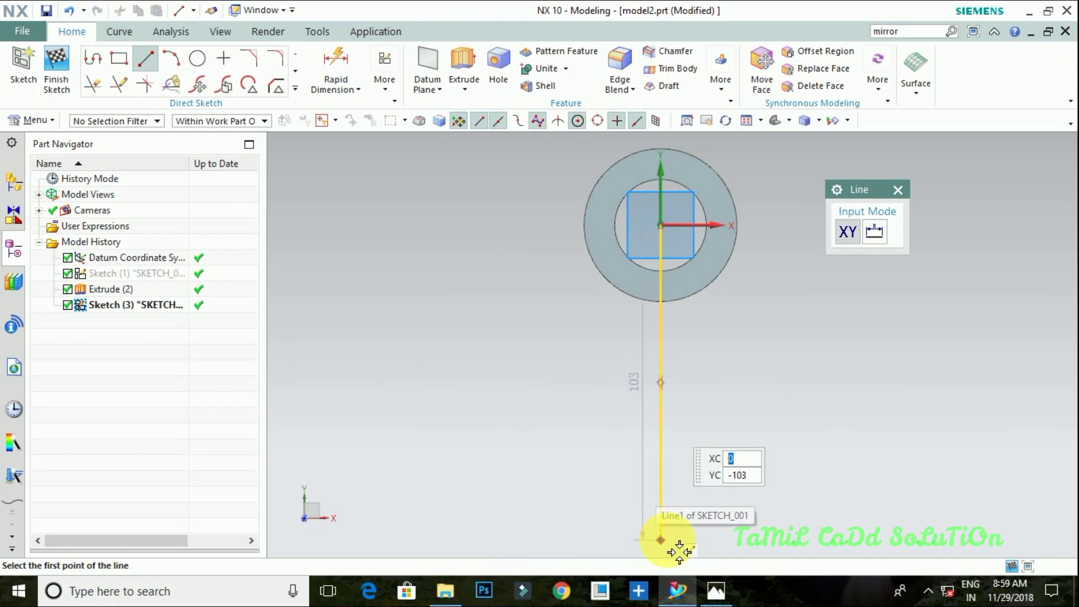
{"action": "key", "text": "Escape"}
{"action": "left_click", "coordinate": [671, 383]}
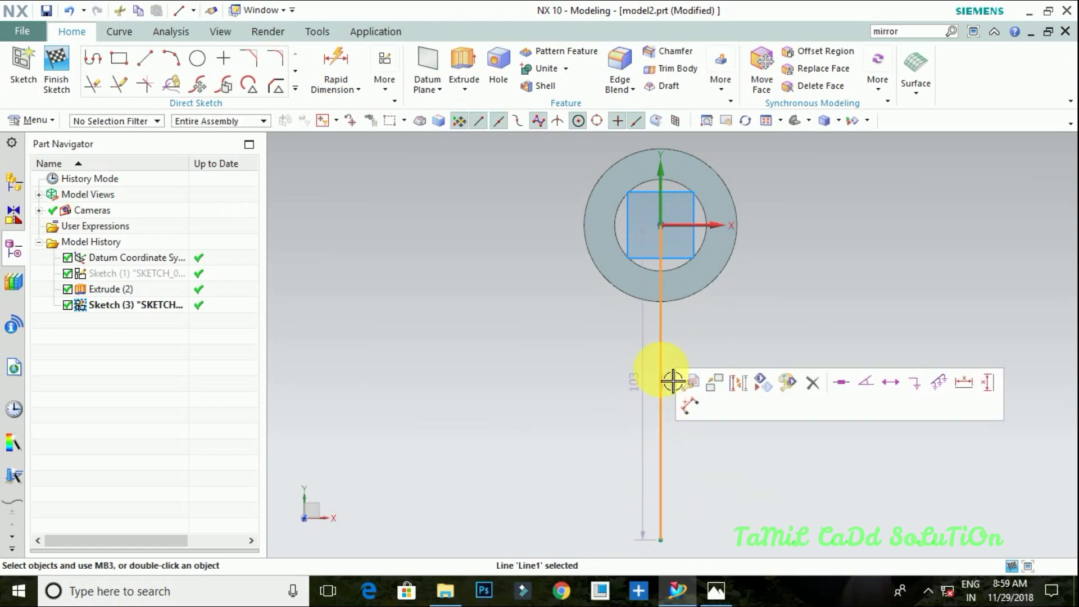
{"action": "left_click", "coordinate": [740, 385]}
- Change the reference line's length dimension from 103 to 98 mm
{"action": "left_click_drag", "start_coordinate": [648, 396], "coordinate": [802, 403]}
{"action": "double_click", "coordinate": [804, 399]}
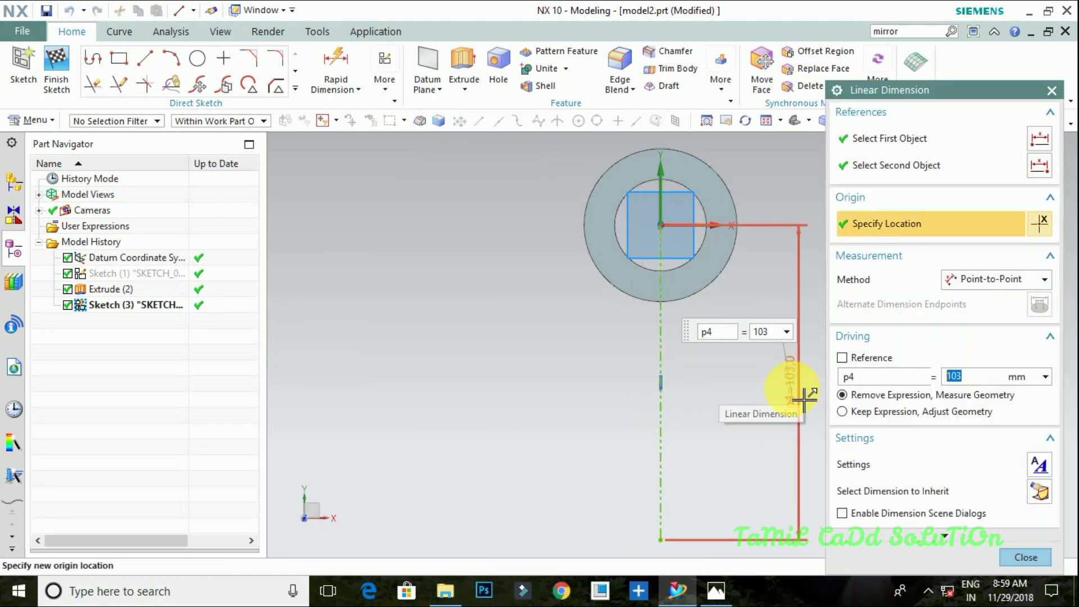
{"action": "left_click", "coordinate": [804, 397]}
{"action": "middle_click", "coordinate": [798, 408]}
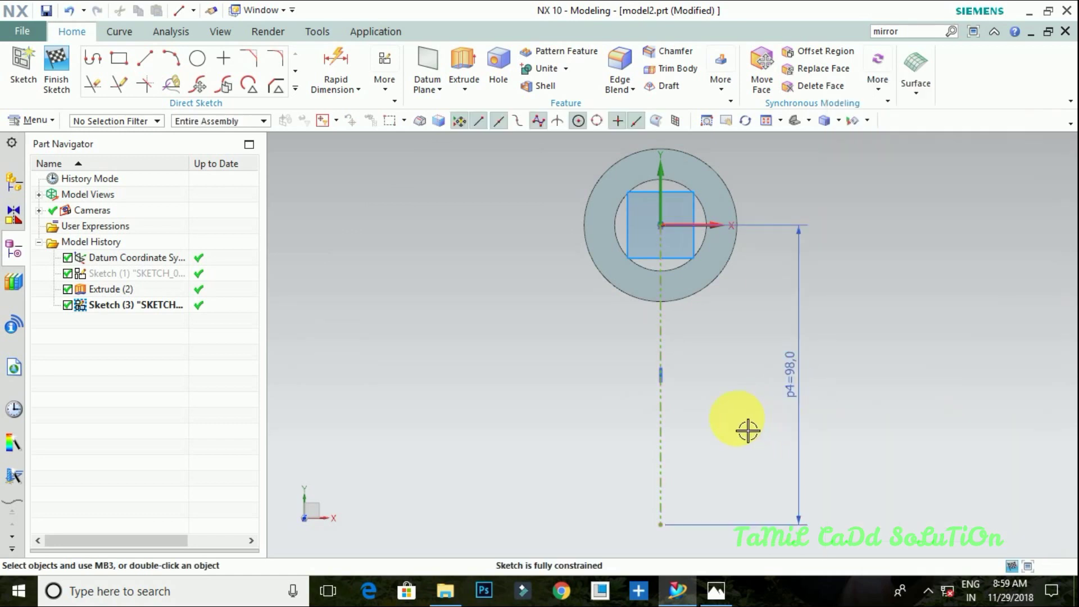
{"action": "scroll", "coordinate": [668, 401], "scroll_direction": "up", "scroll_amount": 1}
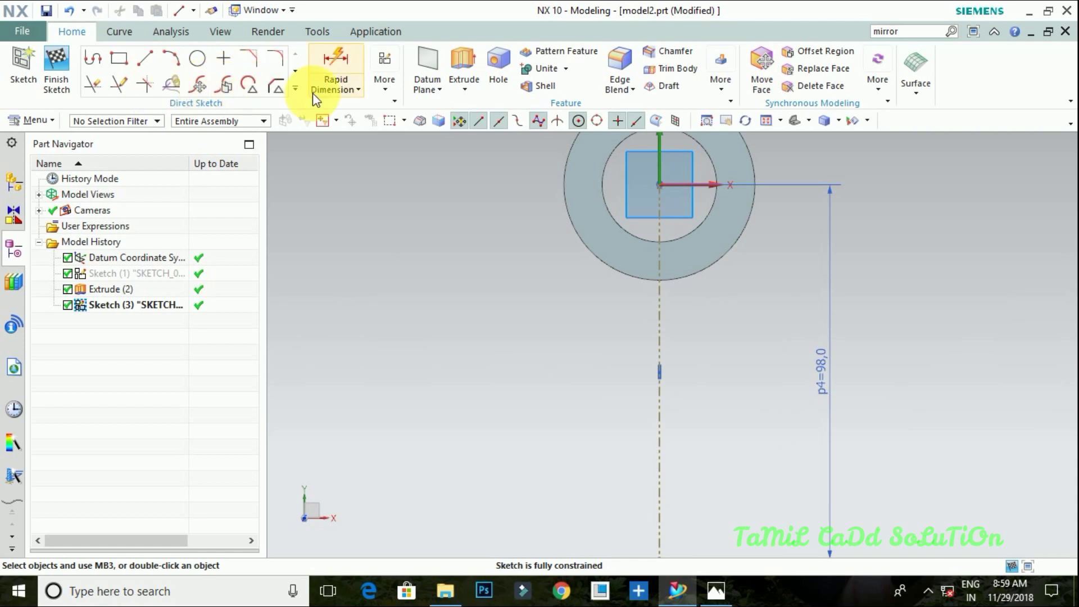
- Offset the vertical centreline symmetrically by 15 mm to each side and reposition the dimensions
{"action": "left_click", "coordinate": [296, 90]}
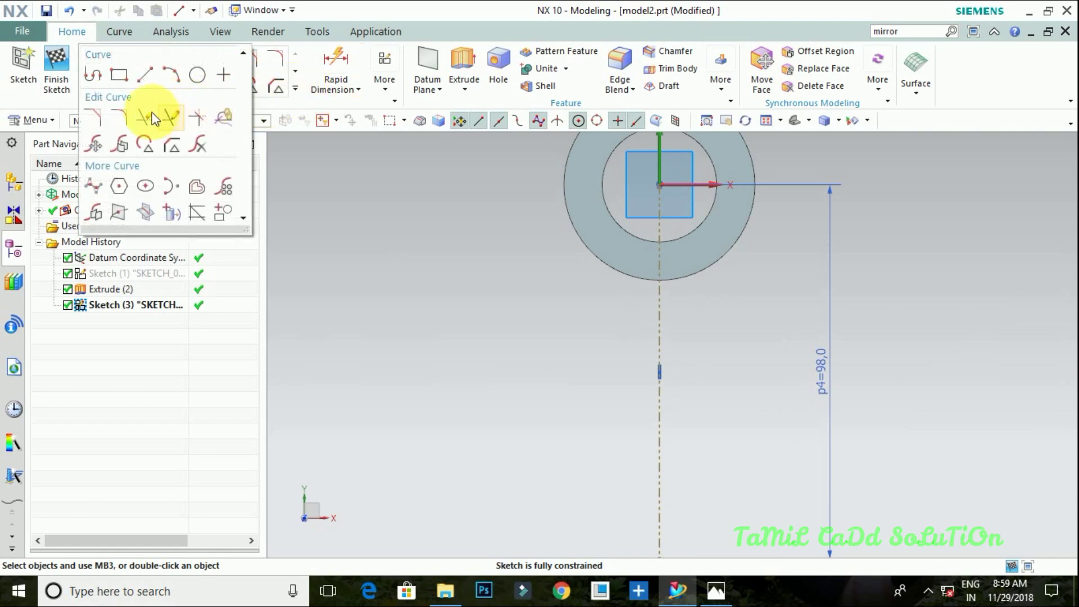
{"action": "left_click", "coordinate": [191, 185]}
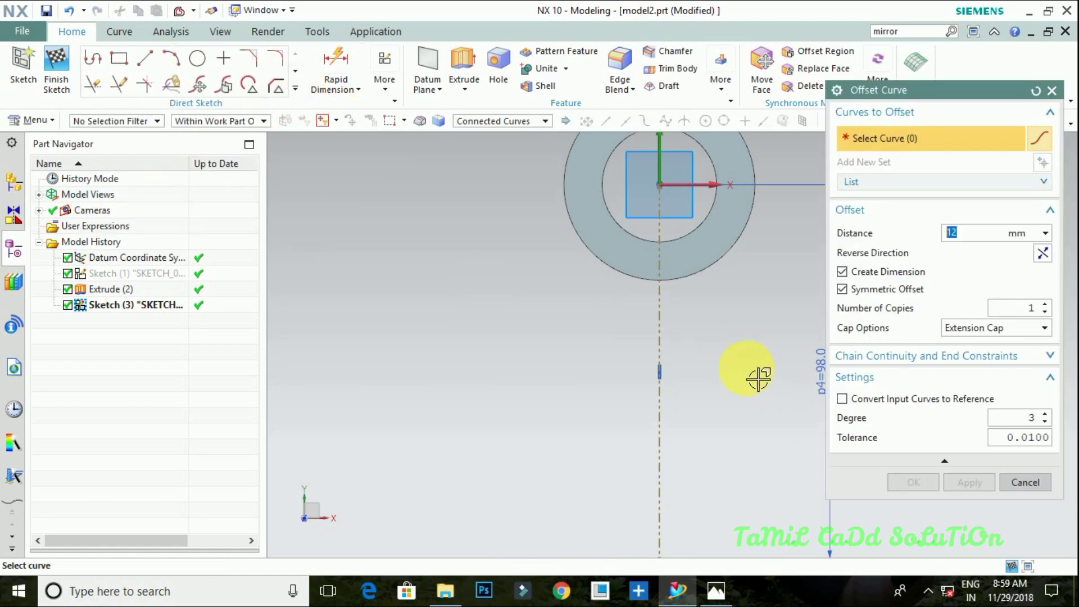
{"action": "left_click", "coordinate": [658, 343]}
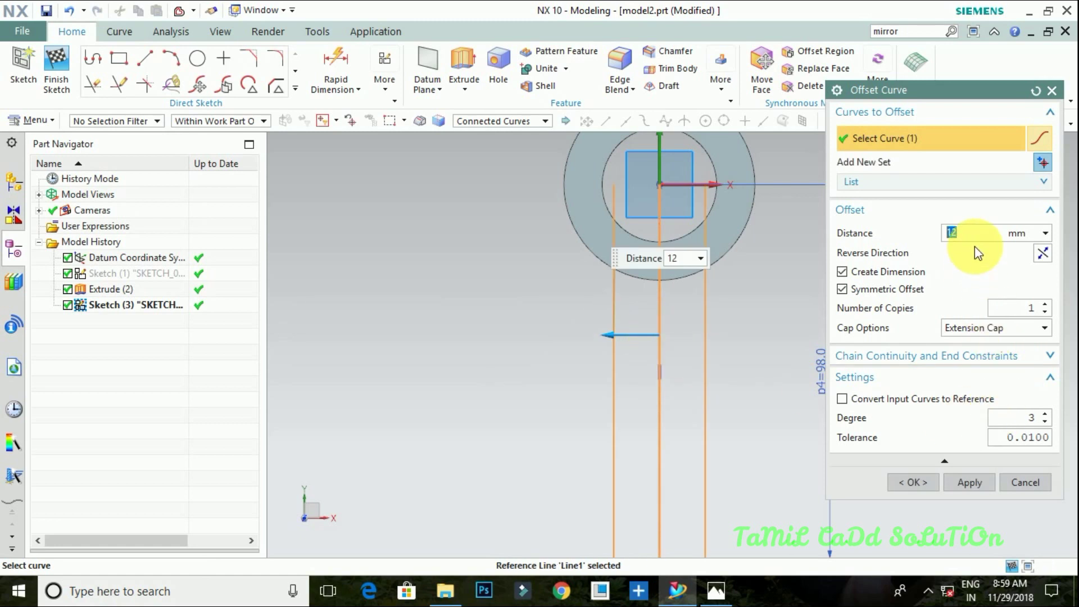
{"action": "type", "text": "15"}
{"action": "key", "text": "Return"}
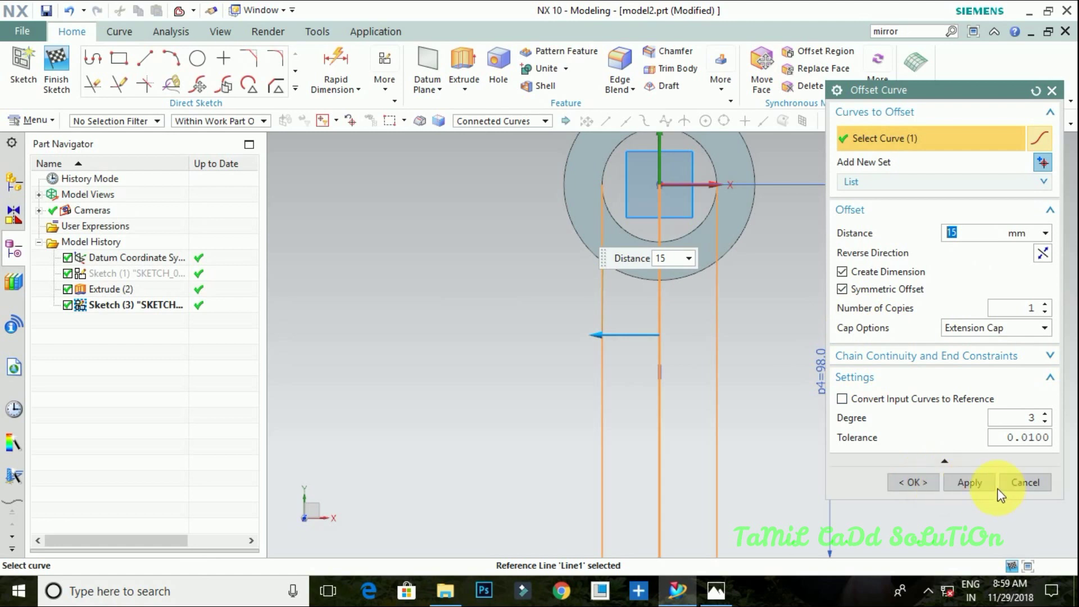
{"action": "left_click", "coordinate": [979, 481]}
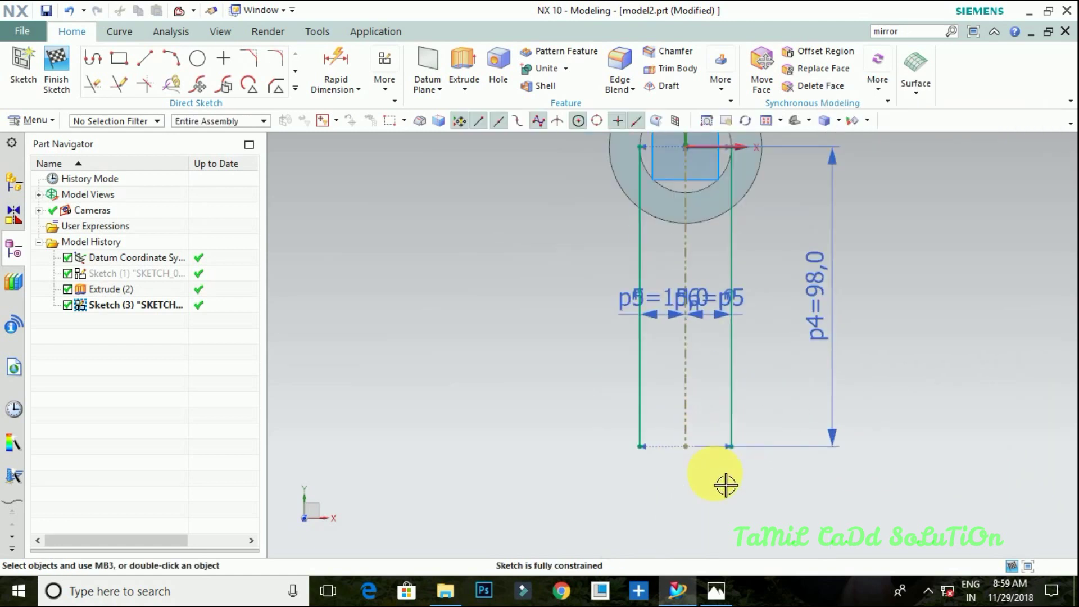
{"action": "scroll", "coordinate": [725, 484], "scroll_direction": "up", "scroll_amount": 2}
{"action": "left_click_drag", "start_coordinate": [656, 254], "coordinate": [522, 261]}
{"action": "left_click_drag", "start_coordinate": [674, 254], "coordinate": [806, 306]}
- Draw a 30 mm horizontal line joining the bottom ends of the two offset lines
{"action": "left_click", "coordinate": [145, 58]}
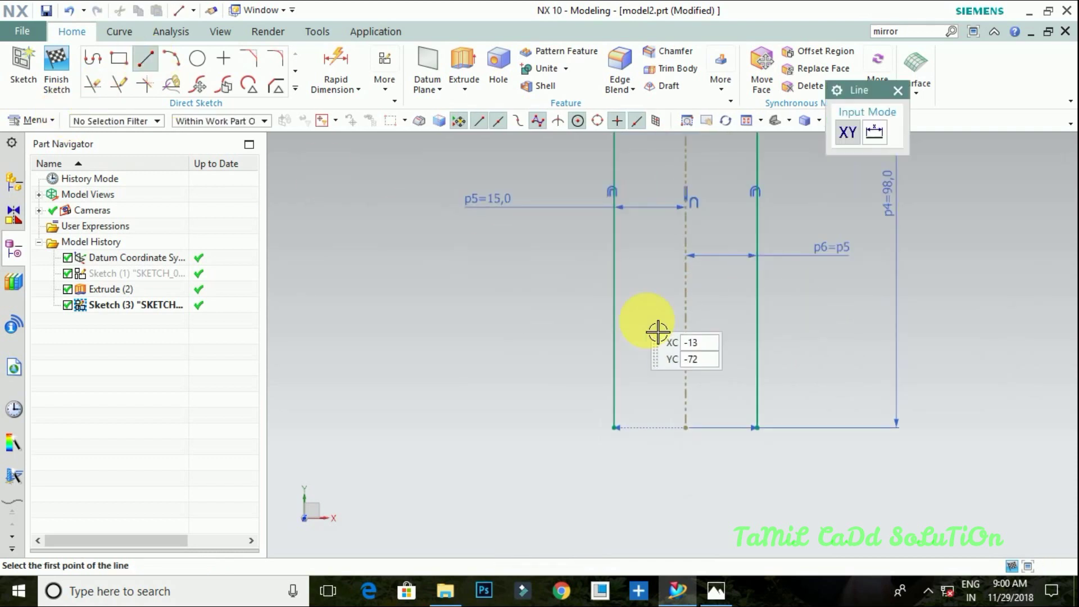
{"action": "left_click", "coordinate": [615, 428]}
{"action": "left_click", "coordinate": [758, 427]}
{"action": "key", "text": "Escape"}
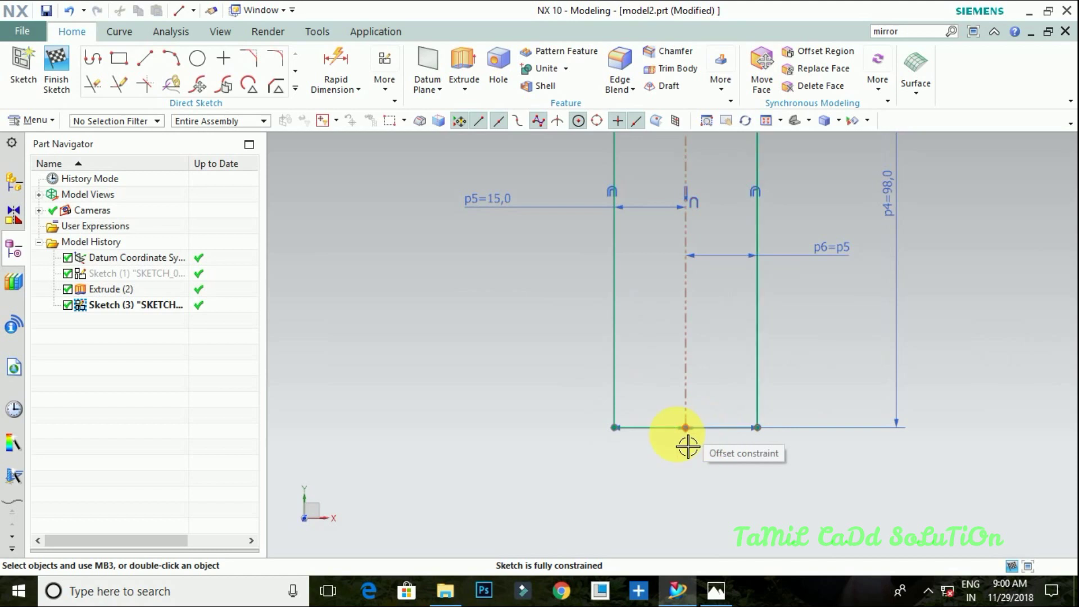
- Offset the bottom line symmetrically by 12 mm above and below
{"action": "left_click", "coordinate": [750, 427]}
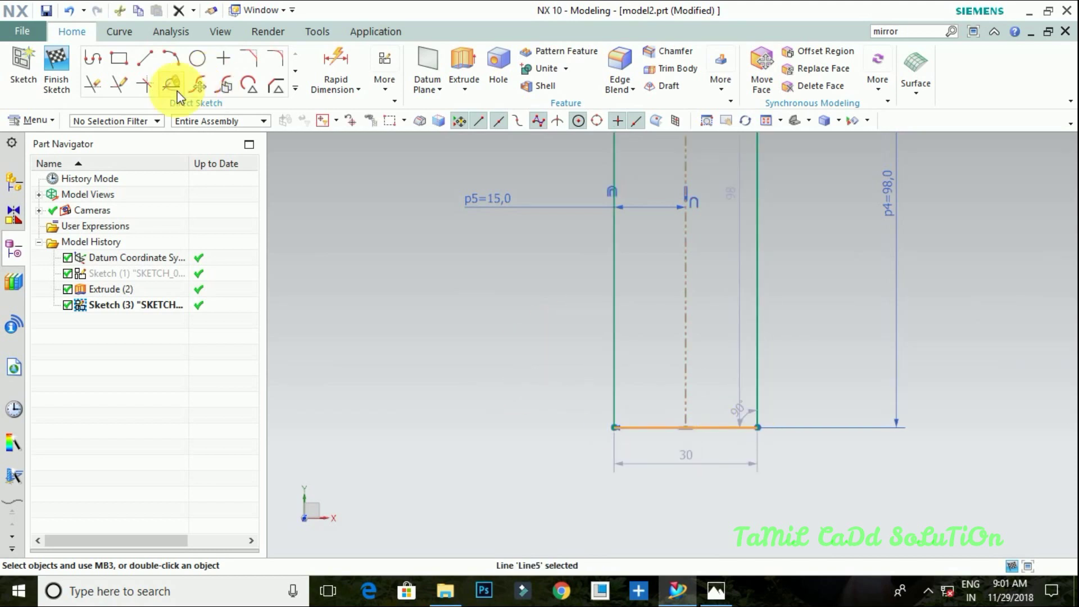
{"action": "left_click", "coordinate": [295, 88]}
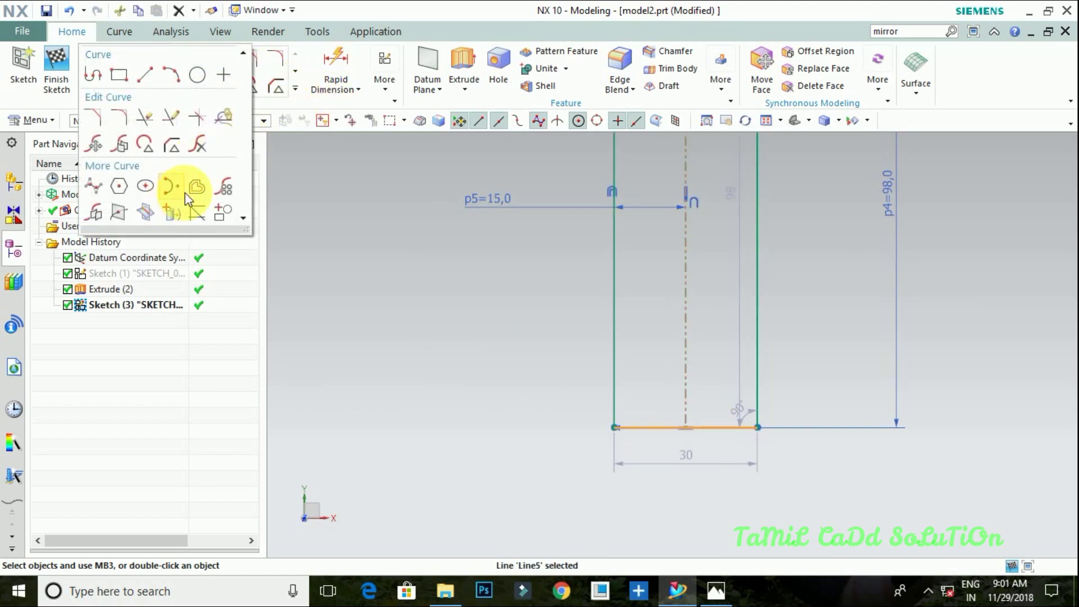
{"action": "left_click", "coordinate": [196, 185]}
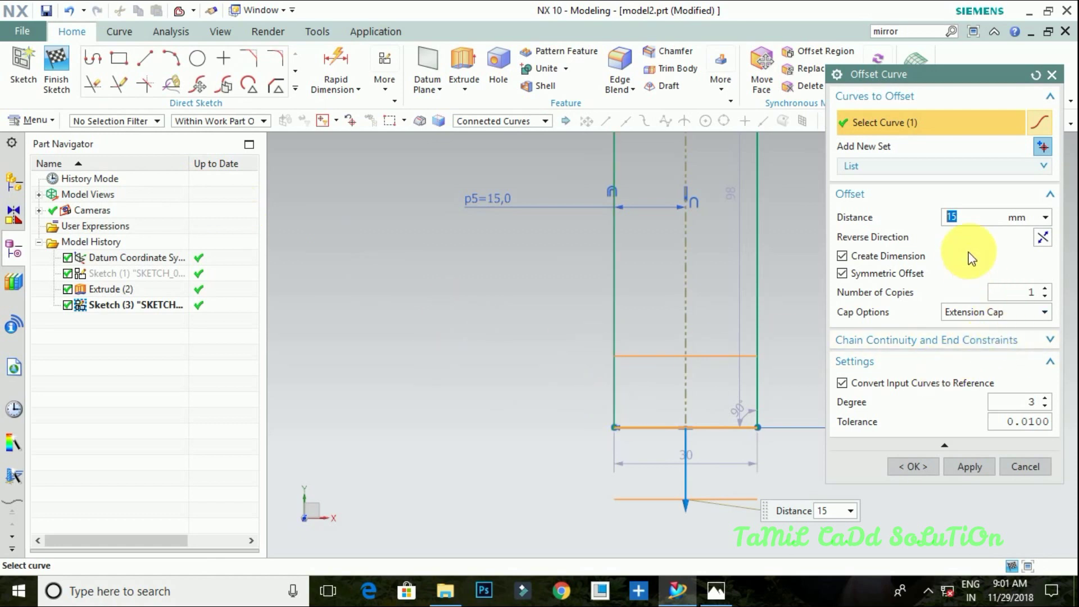
{"action": "type", "text": "12"}
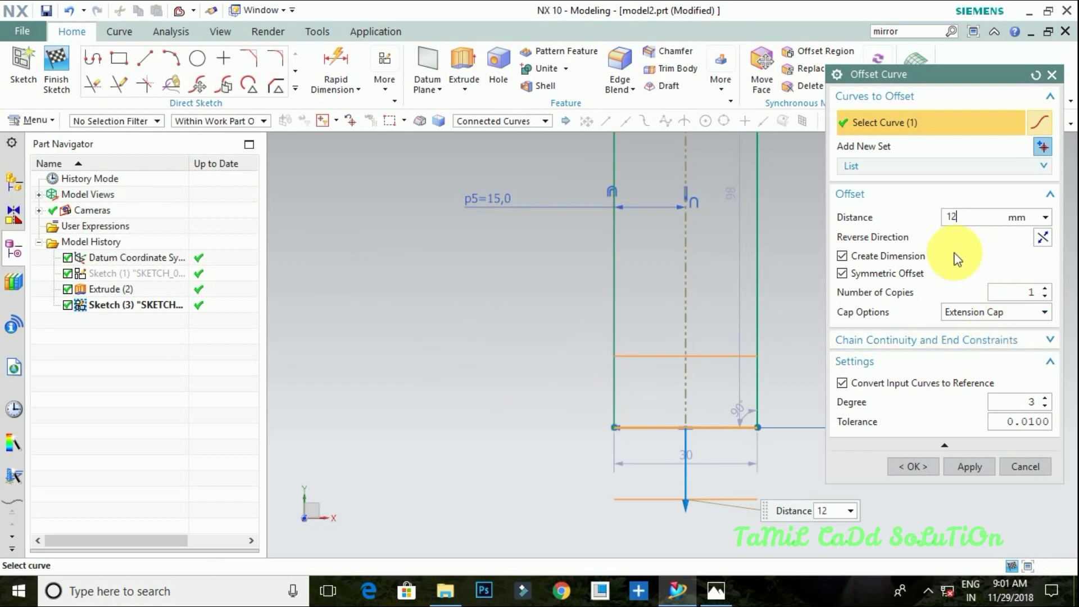
{"action": "key", "text": "Return"}
{"action": "left_click", "coordinate": [962, 469]}
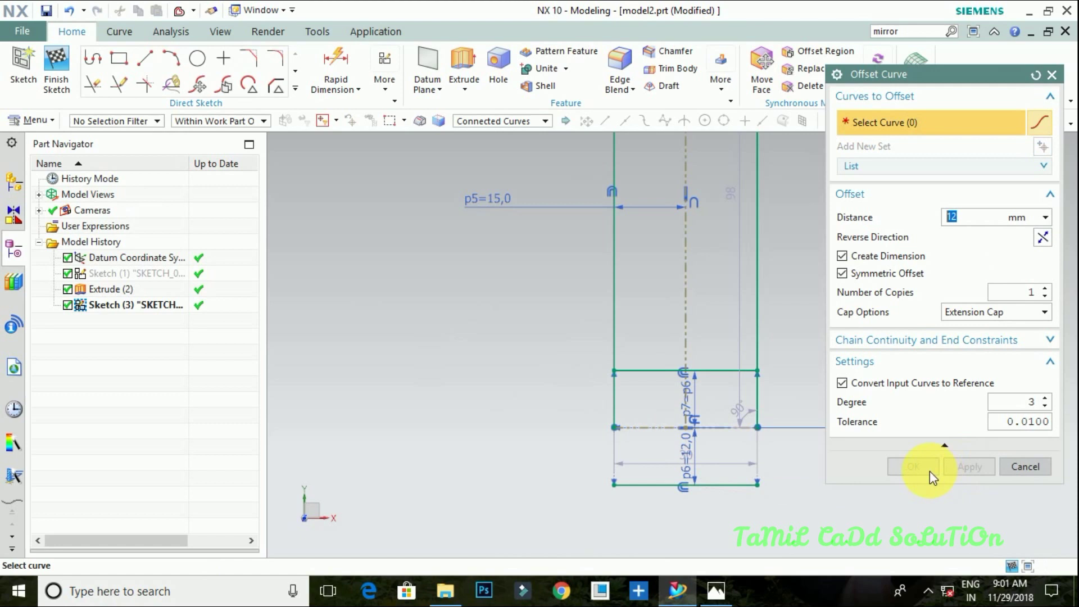
{"action": "scroll", "coordinate": [608, 378], "scroll_direction": "up", "scroll_amount": 2}
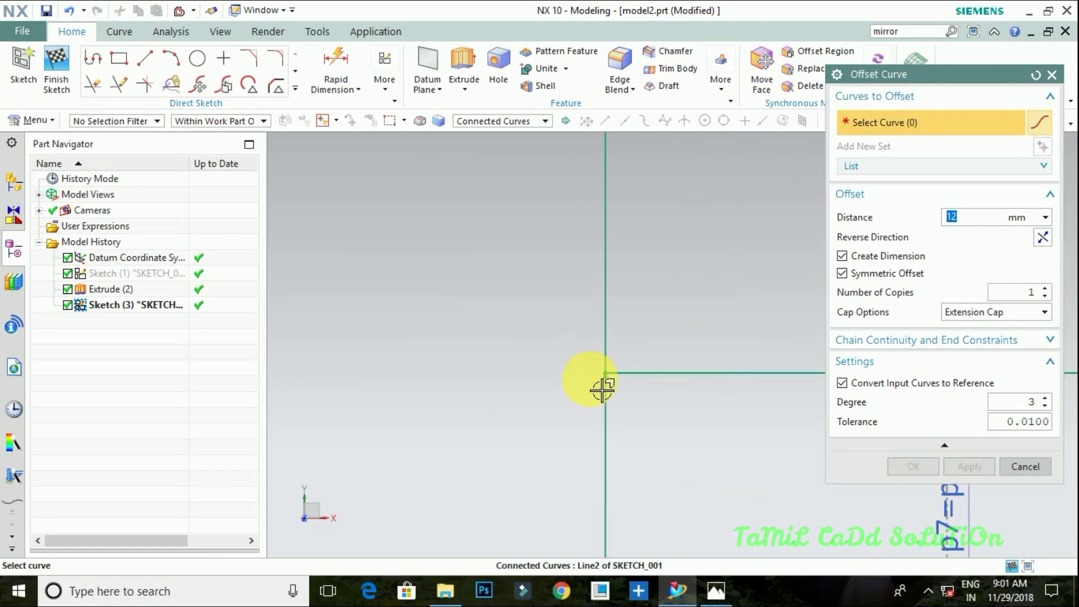
{"action": "scroll", "coordinate": [611, 425], "scroll_direction": "down", "scroll_amount": 5}
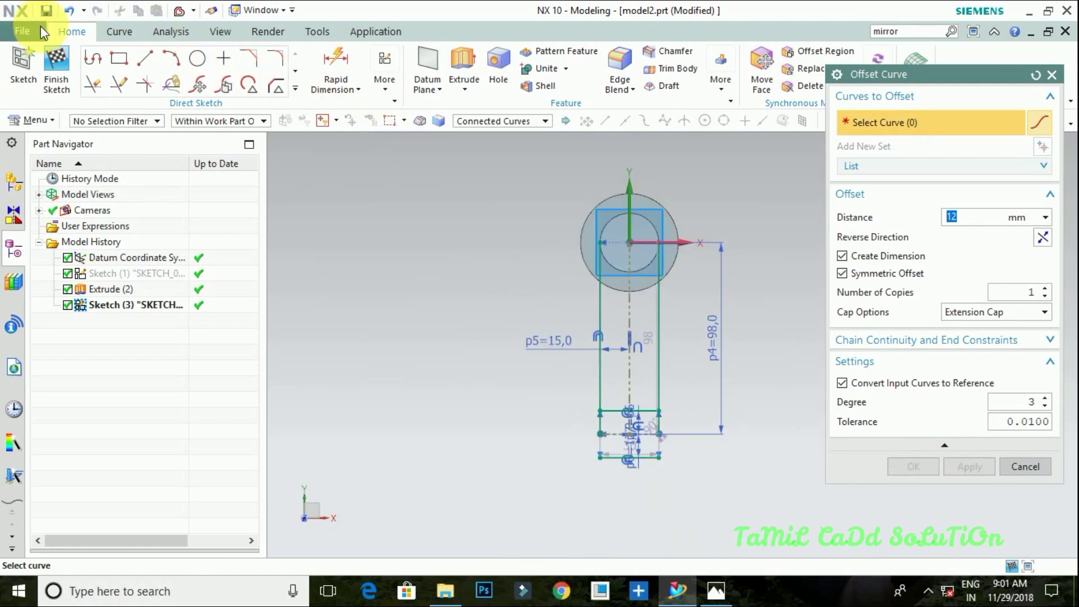
- Draw the left slanted arm line from the circle to the upper line's left corner
{"action": "left_click", "coordinate": [145, 58]}
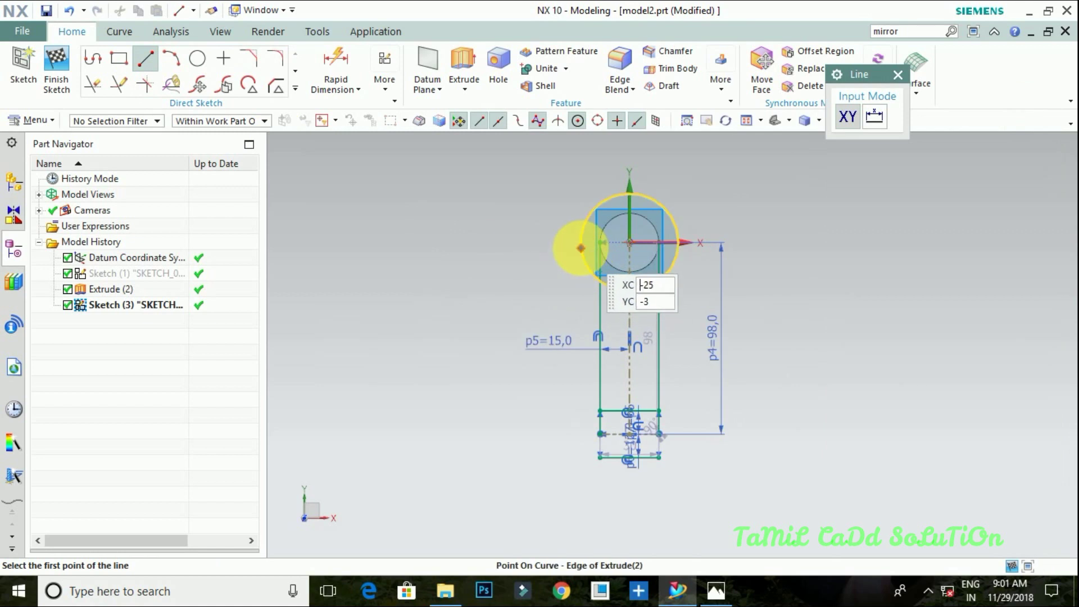
{"action": "left_click", "coordinate": [571, 255]}
{"action": "scroll", "coordinate": [634, 439], "scroll_direction": "up", "scroll_amount": 3}
{"action": "scroll", "coordinate": [612, 429], "scroll_direction": "up", "scroll_amount": 3}
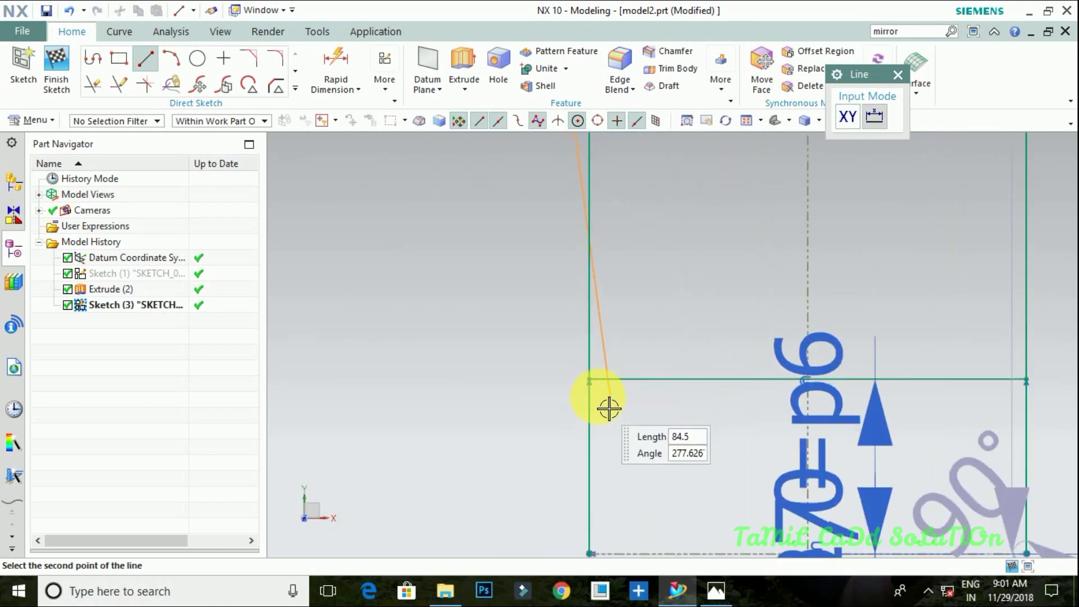
{"action": "scroll", "coordinate": [606, 404], "scroll_direction": "up", "scroll_amount": 3}
{"action": "left_click", "coordinate": [609, 374]}
{"action": "scroll", "coordinate": [624, 385], "scroll_direction": "up", "scroll_amount": 2}
{"action": "key", "text": "Escape"}
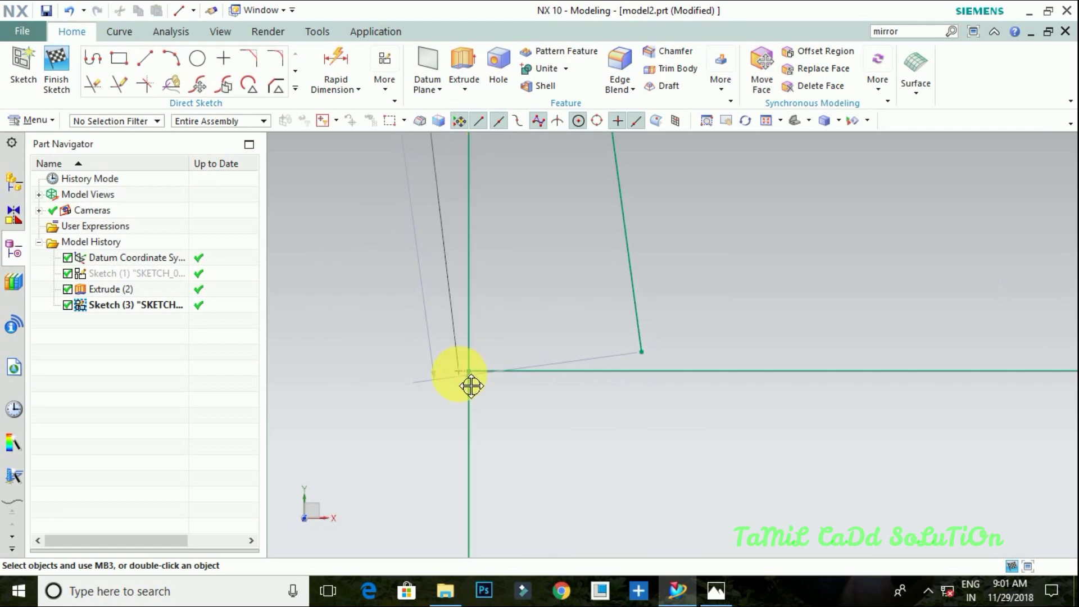
{"action": "left_click_drag", "start_coordinate": [473, 382], "coordinate": [497, 413]}
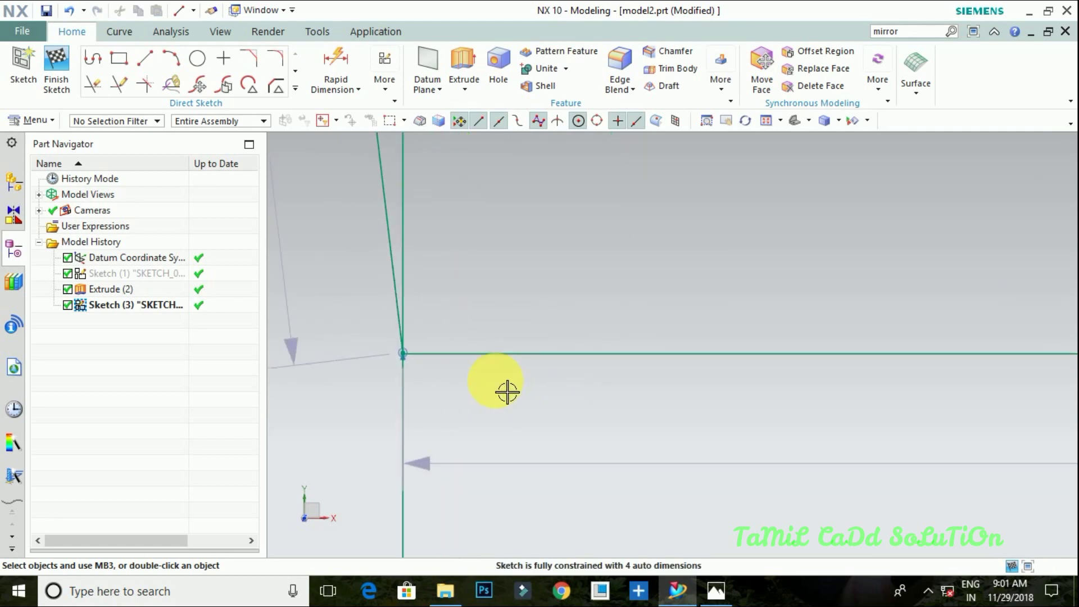
{"action": "scroll", "coordinate": [497, 413], "scroll_direction": "up", "scroll_amount": 5}
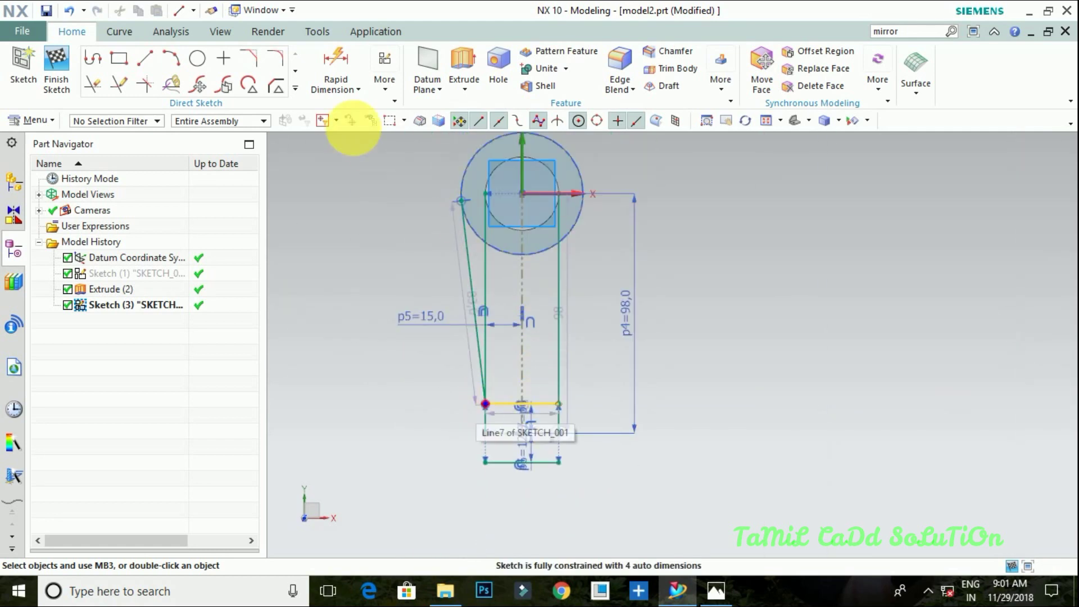
- Draw the right slanted arm line from the circle and snap its end onto the right corner
{"action": "left_click", "coordinate": [146, 58]}
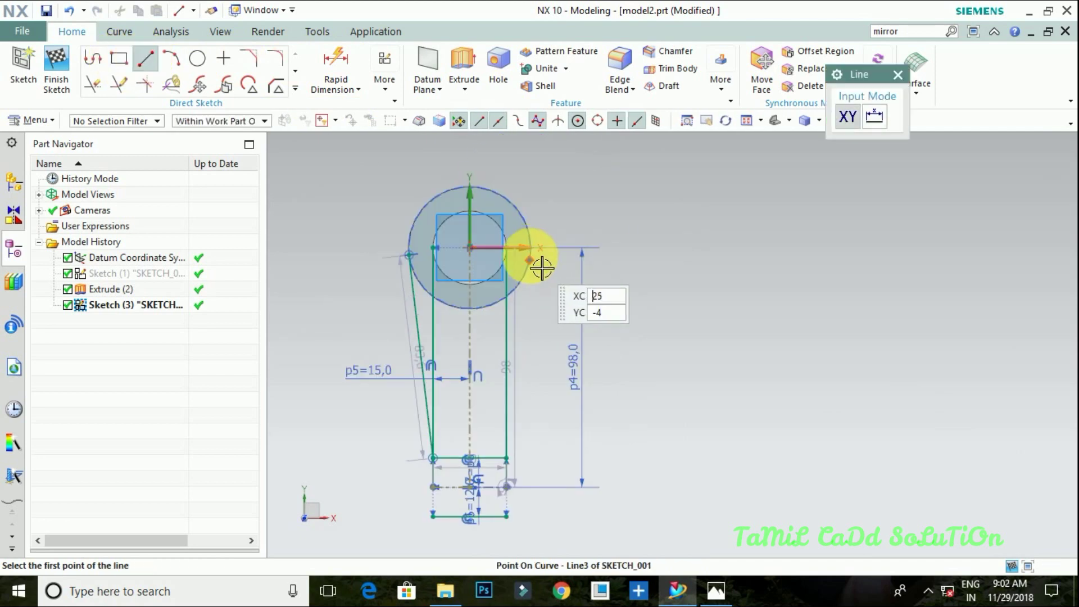
{"action": "left_click", "coordinate": [532, 247]}
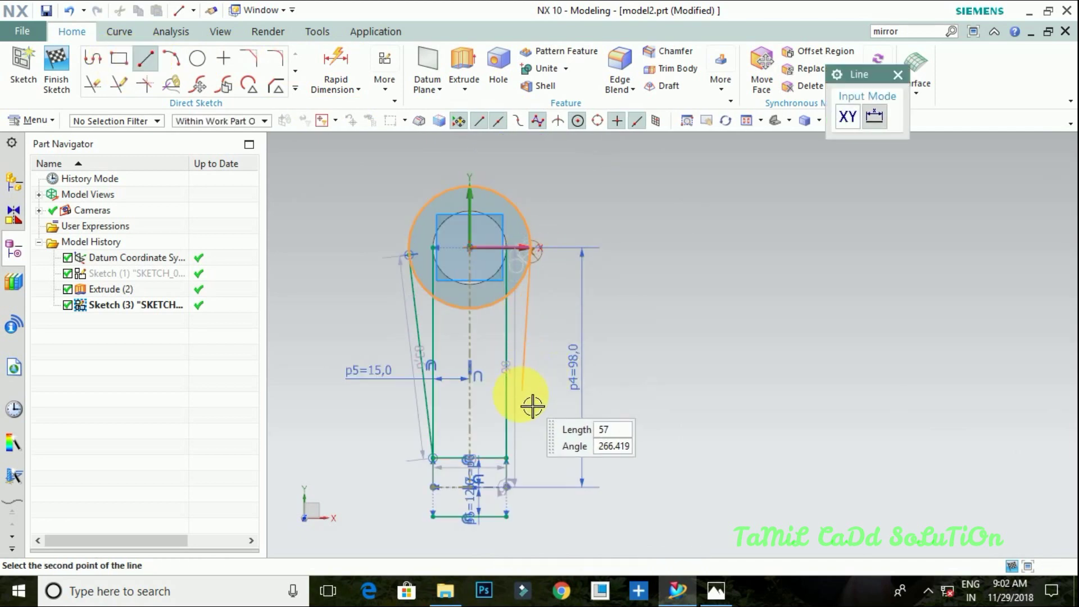
{"action": "scroll", "coordinate": [513, 462], "scroll_direction": "down", "scroll_amount": 2}
{"action": "scroll", "coordinate": [500, 457], "scroll_direction": "down", "scroll_amount": 2}
{"action": "scroll", "coordinate": [512, 457], "scroll_direction": "down", "scroll_amount": 2}
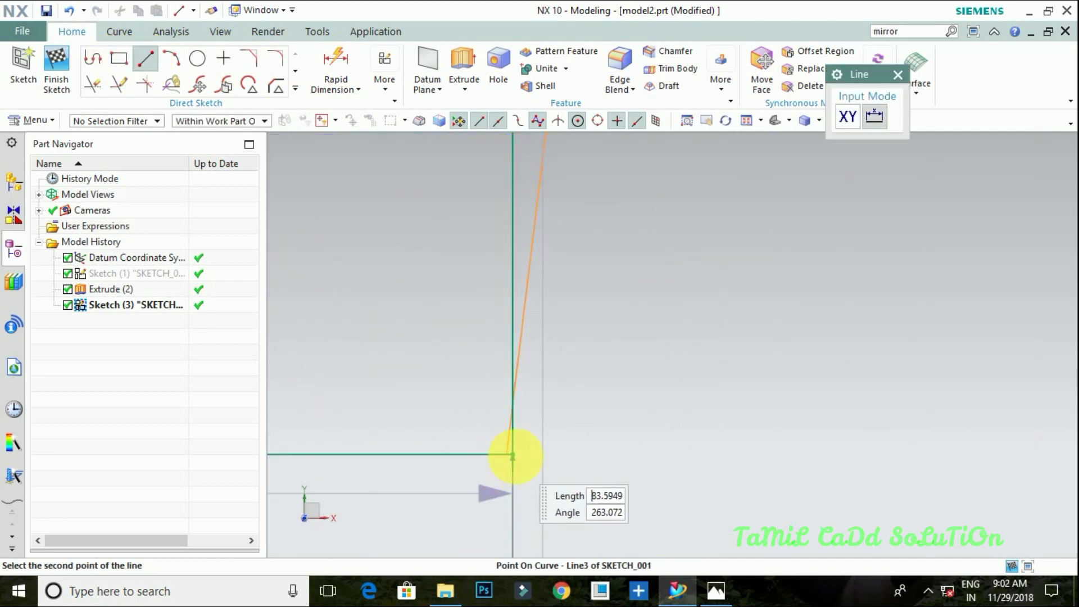
{"action": "left_click", "coordinate": [516, 457]}
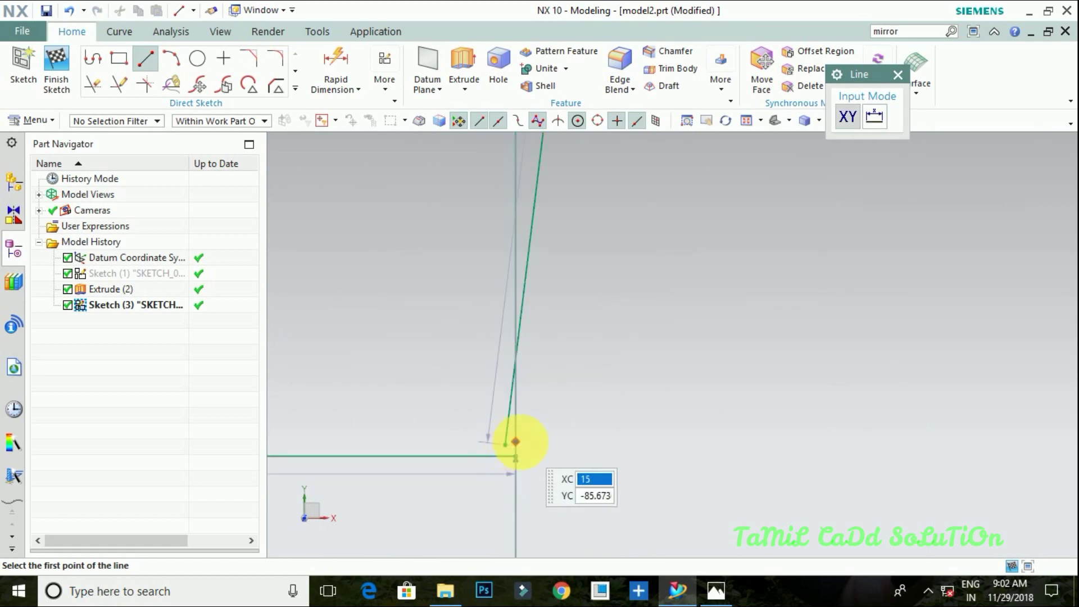
{"action": "key", "text": "Escape"}
{"action": "scroll", "coordinate": [573, 457], "scroll_direction": "down", "scroll_amount": 1}
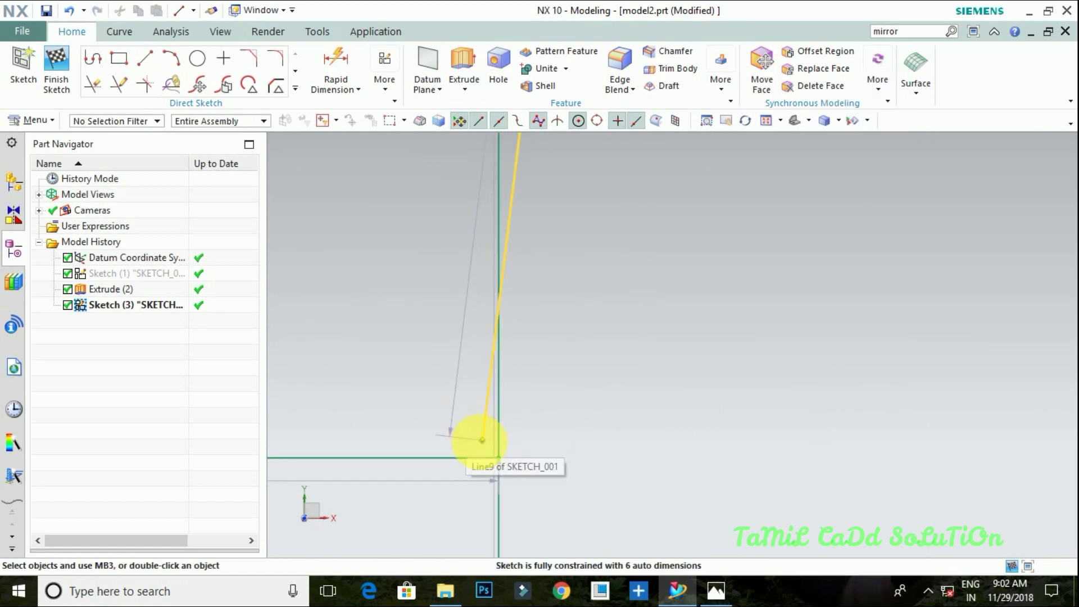
{"action": "left_click_drag", "start_coordinate": [502, 471], "coordinate": [518, 477]}
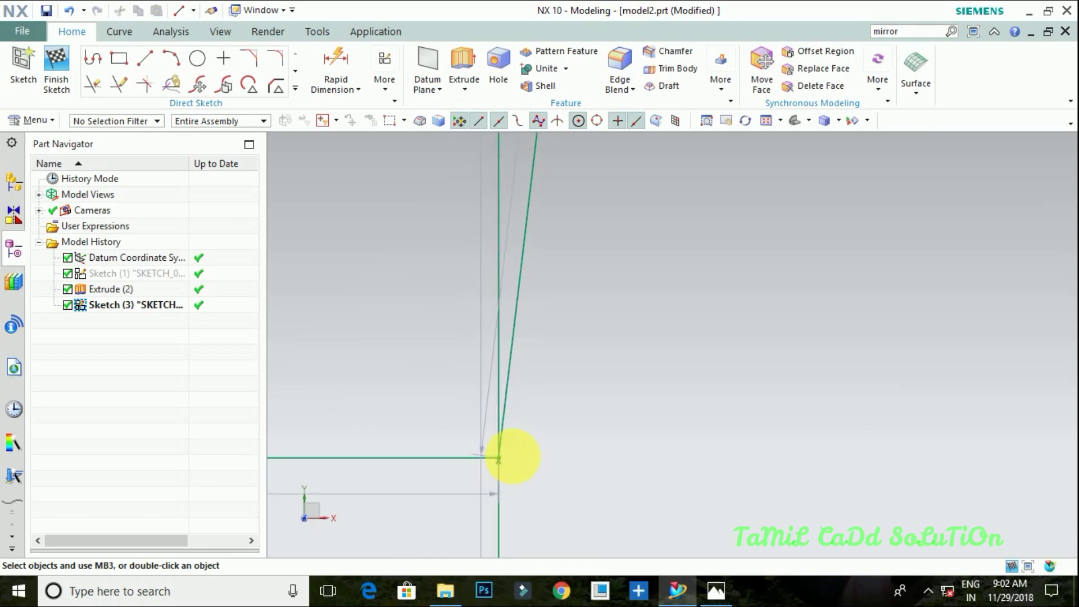
{"action": "left_click_drag", "start_coordinate": [513, 469], "coordinate": [505, 458]}
{"action": "middle_click_drag", "start_coordinate": [515, 475], "coordinate": [459, 398], "text": "shift"}
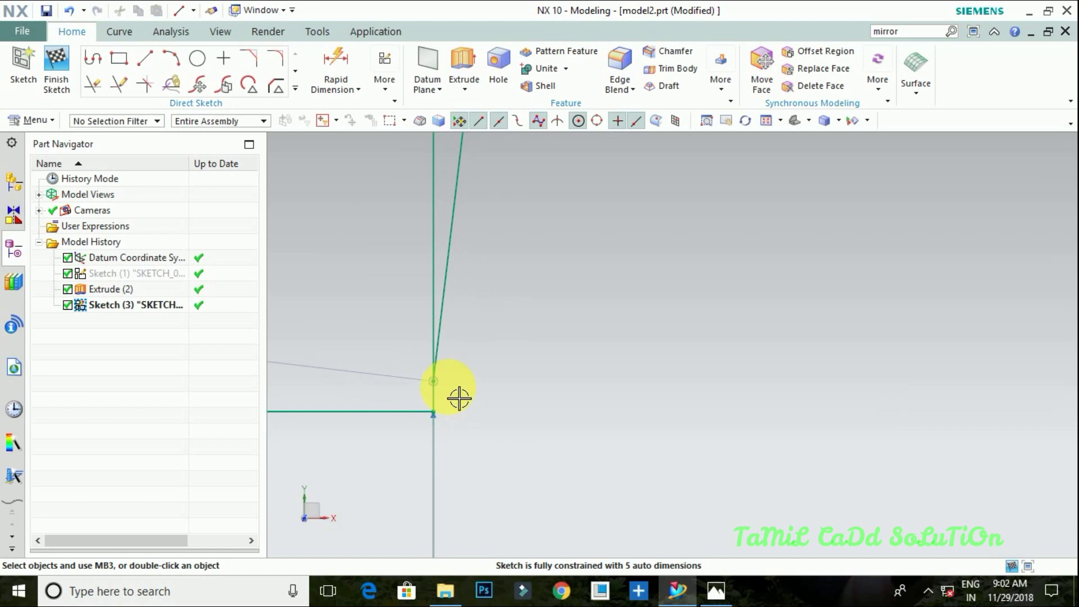
{"action": "left_click_drag", "start_coordinate": [443, 408], "coordinate": [438, 416]}
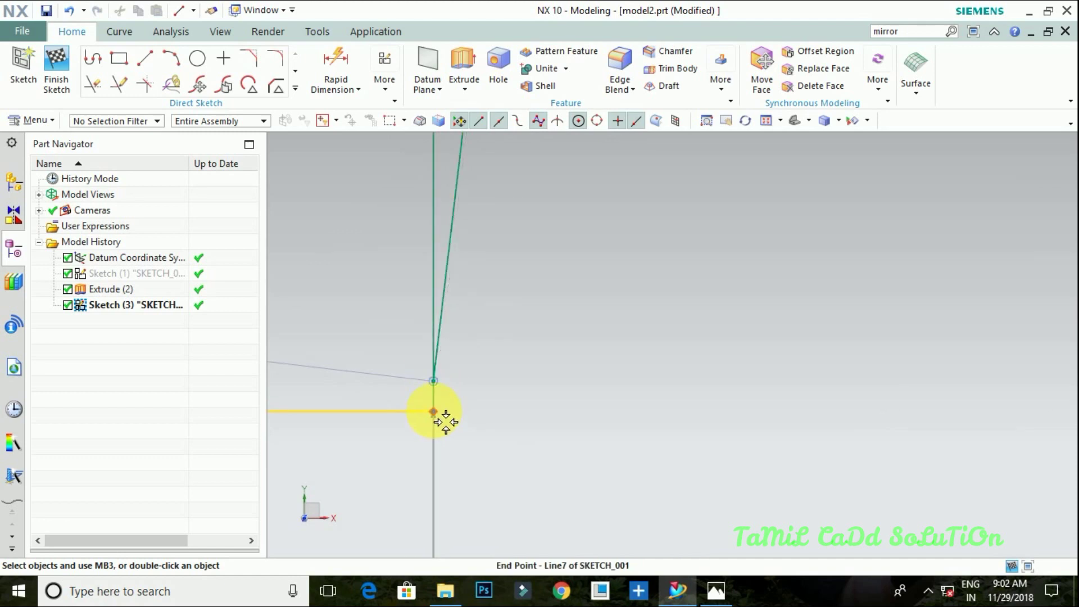
{"action": "scroll", "coordinate": [594, 421], "scroll_direction": "down", "scroll_amount": 2}
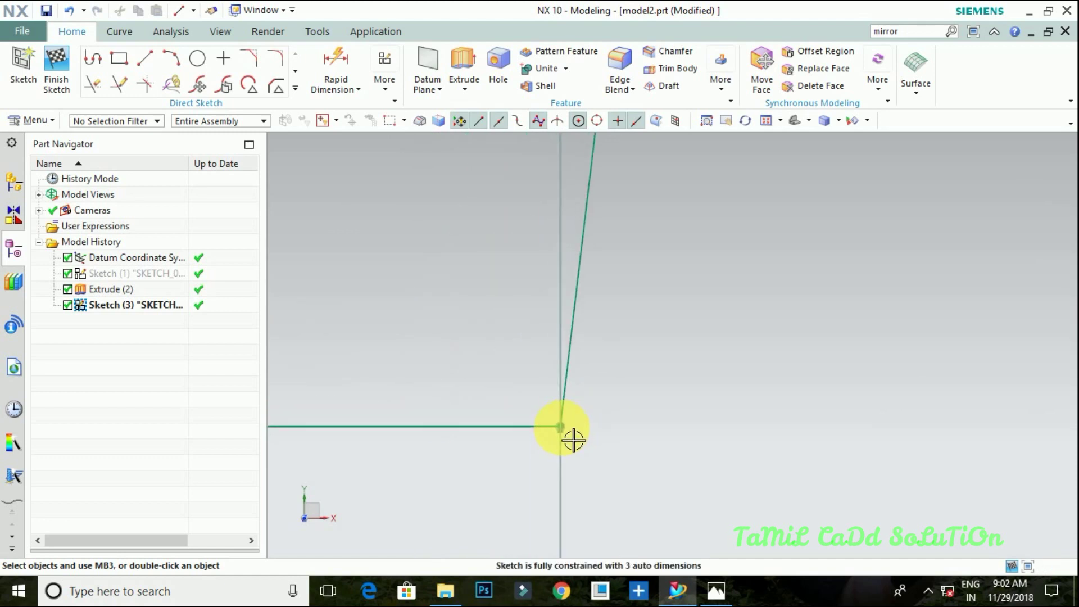
{"action": "scroll", "coordinate": [574, 438], "scroll_direction": "down", "scroll_amount": 2}
{"action": "scroll", "coordinate": [573, 446], "scroll_direction": "down", "scroll_amount": 2}
{"action": "scroll", "coordinate": [574, 446], "scroll_direction": "up", "scroll_amount": 2}
{"action": "scroll", "coordinate": [566, 445], "scroll_direction": "up", "scroll_amount": 2}
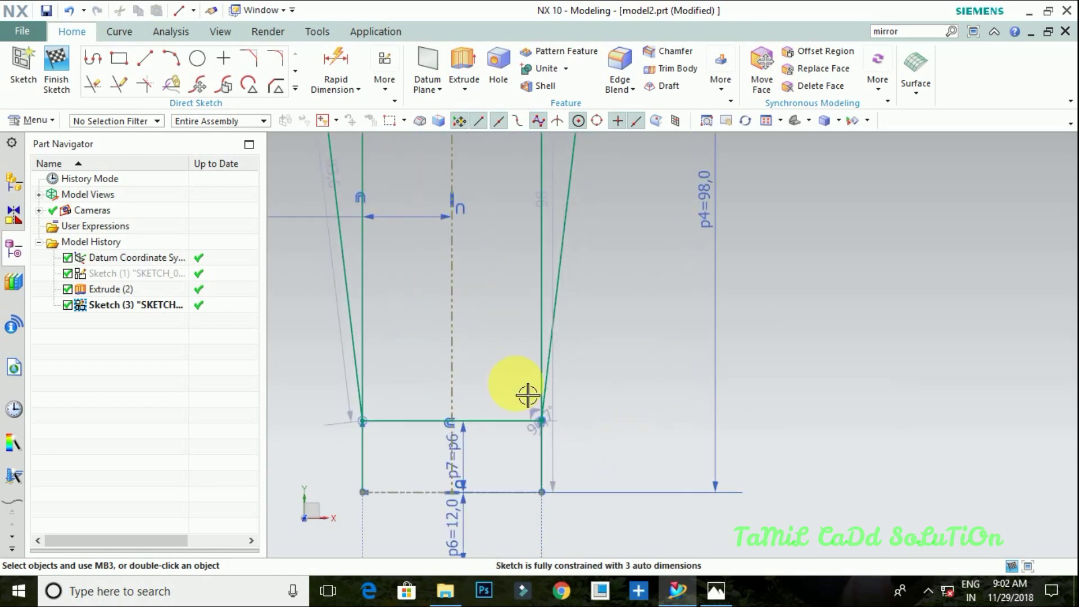
- Draw the two vertical side lines at the lower end of the arm
{"action": "left_click", "coordinate": [145, 58]}
{"action": "left_click", "coordinate": [363, 492]}
{"action": "scroll", "coordinate": [362, 494], "scroll_direction": "up", "scroll_amount": 1}
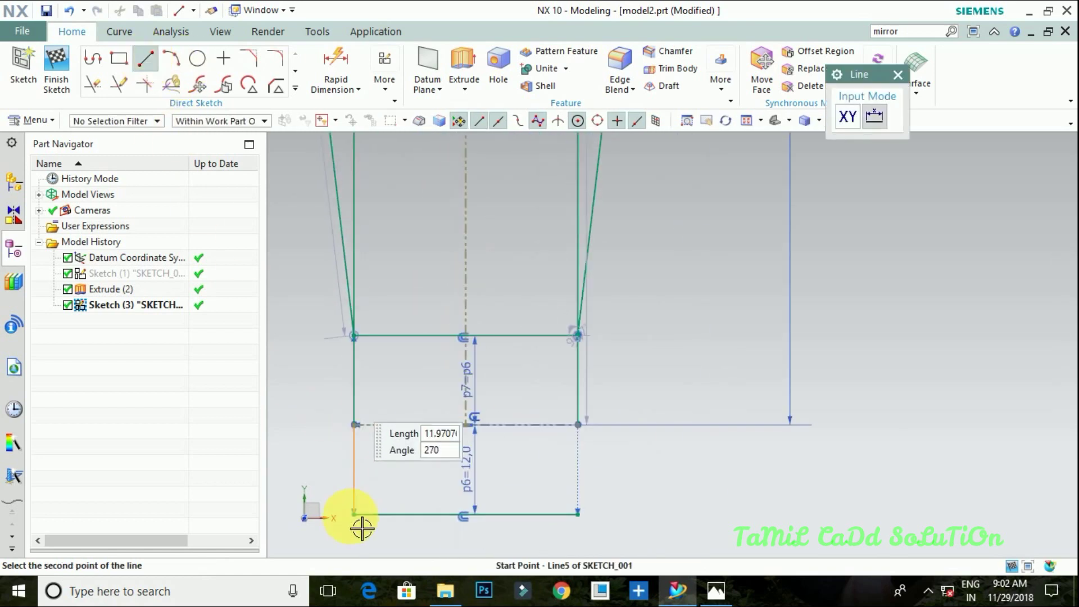
{"action": "left_click", "coordinate": [365, 527]}
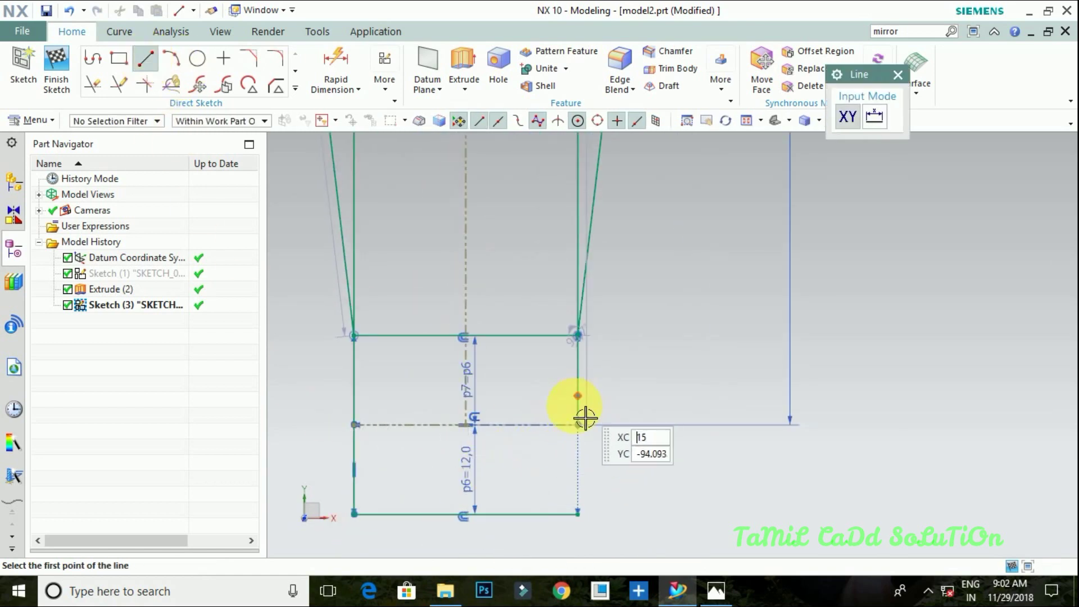
{"action": "left_click", "coordinate": [588, 439]}
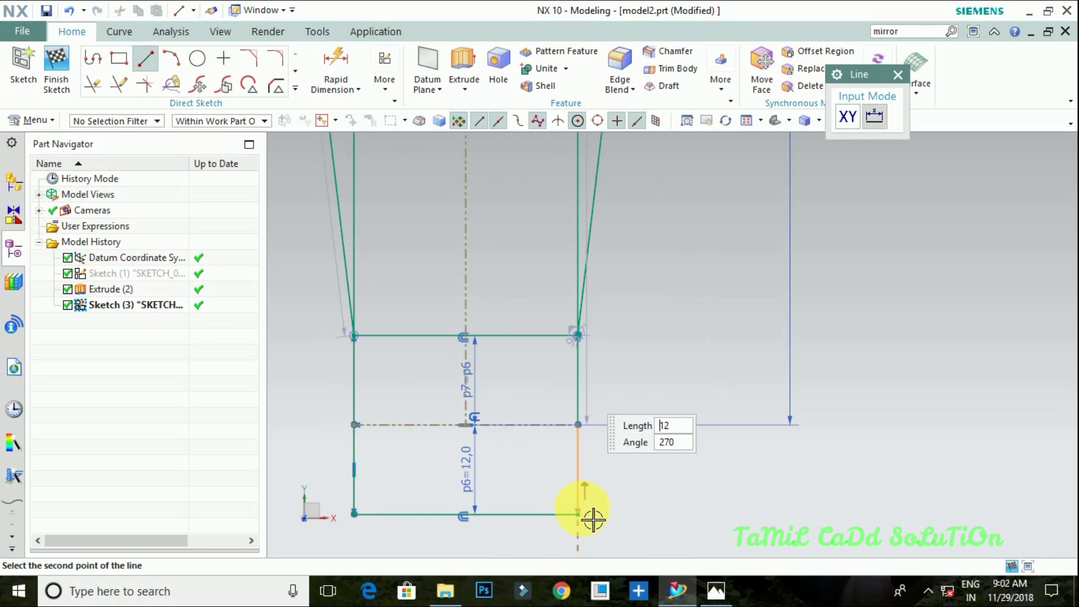
{"action": "left_click", "coordinate": [582, 514]}
{"action": "key", "text": "Escape"}
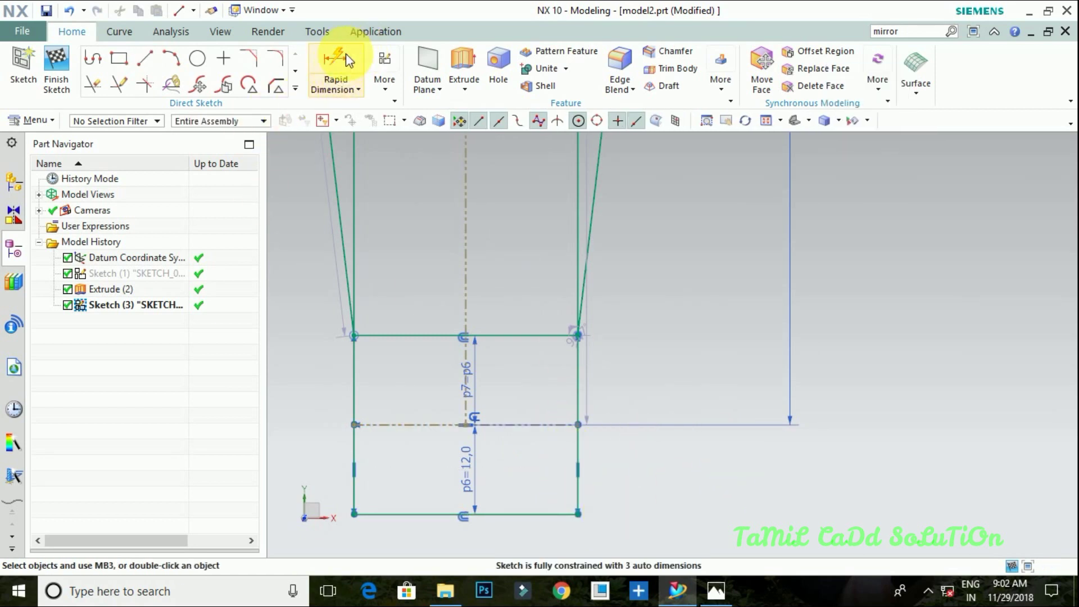
- Quick Trim away the unwanted horizontal and leftover curve segments
{"action": "left_click", "coordinate": [99, 89]}
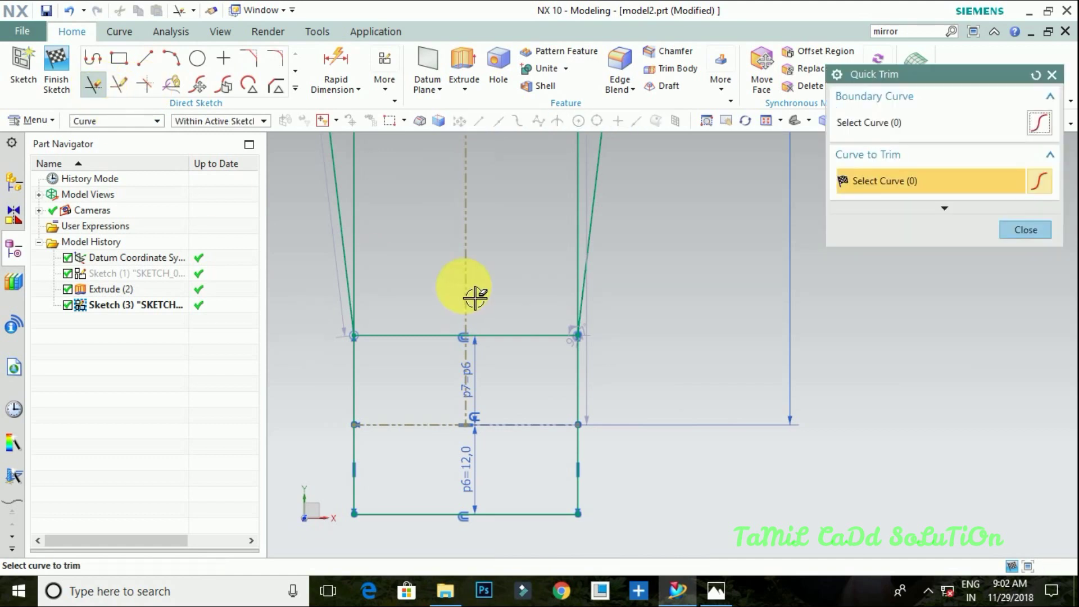
{"action": "left_click", "coordinate": [449, 342]}
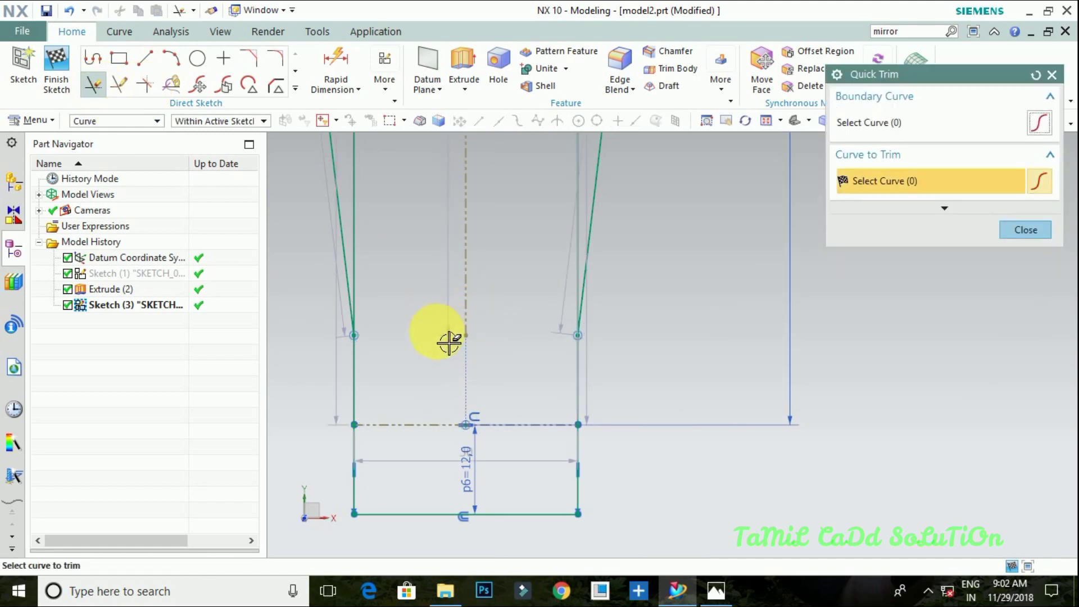
{"action": "left_click_drag", "start_coordinate": [424, 484], "coordinate": [484, 425]}
{"action": "left_click_drag", "start_coordinate": [493, 472], "coordinate": [494, 475]}
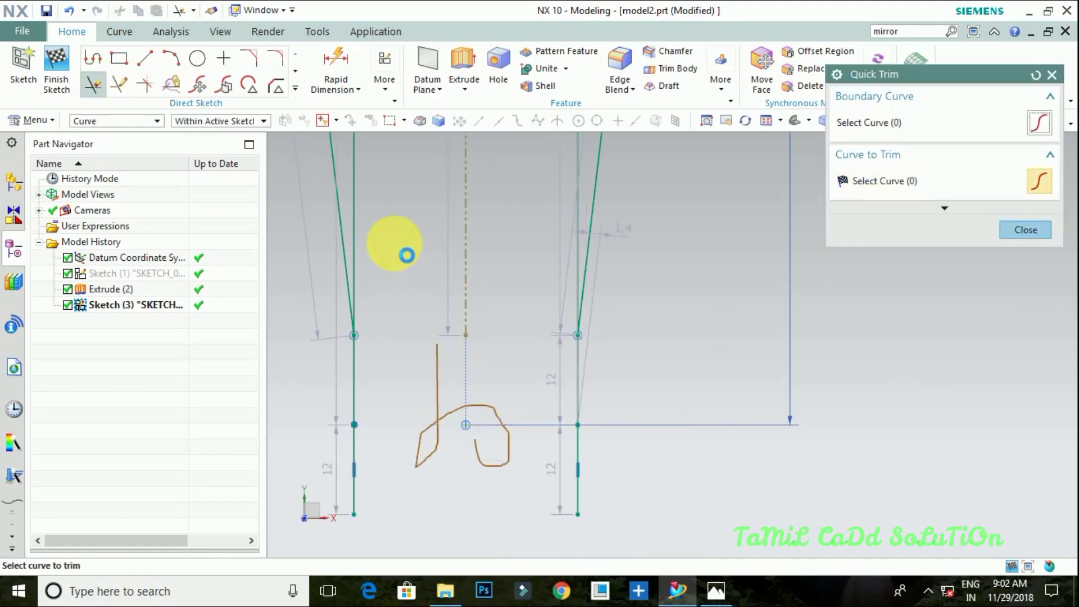
{"action": "left_click_drag", "start_coordinate": [393, 241], "coordinate": [356, 168]}
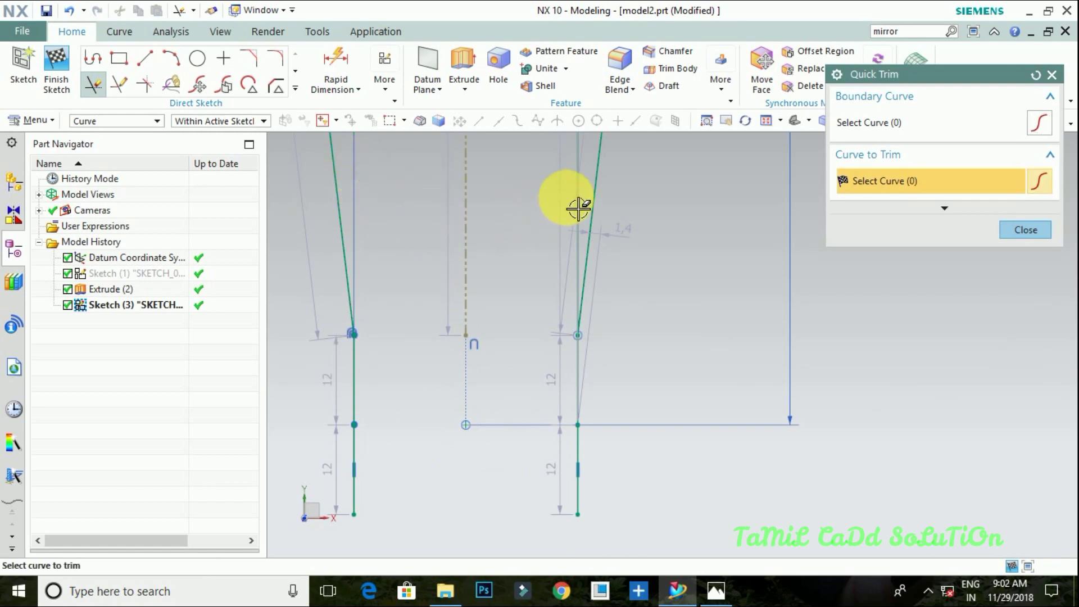
{"action": "scroll", "coordinate": [506, 289], "scroll_direction": "down", "scroll_amount": 2}
{"action": "scroll", "coordinate": [513, 405], "scroll_direction": "up", "scroll_amount": 2}
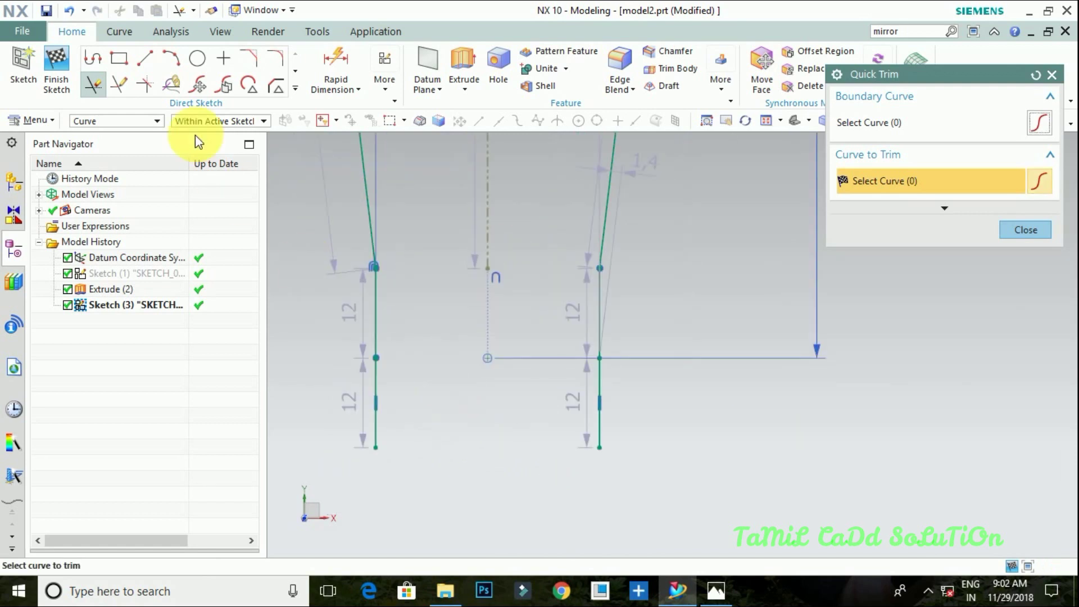
- Close the arm with a 30 mm bottom line between the two lower endpoints
{"action": "left_click", "coordinate": [150, 59]}
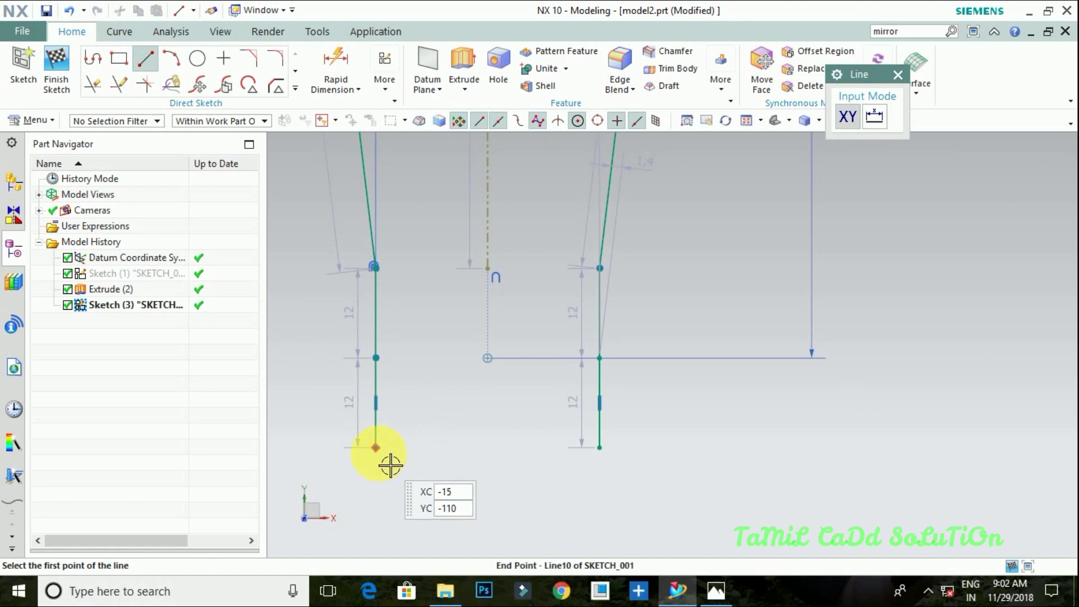
{"action": "left_click", "coordinate": [376, 448]}
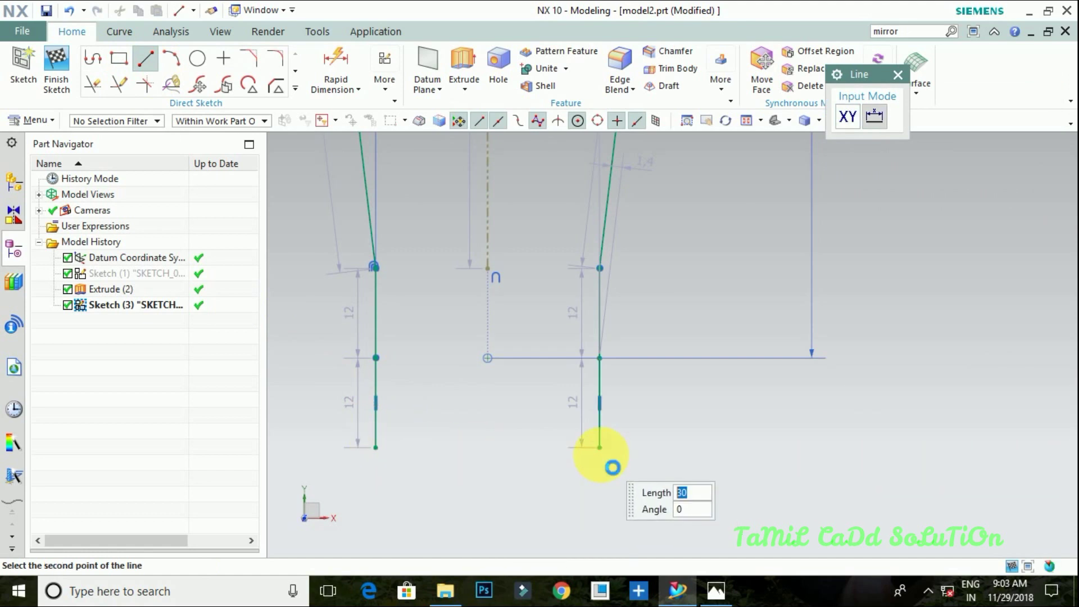
{"action": "left_click", "coordinate": [613, 468]}
{"action": "scroll", "coordinate": [621, 486], "scroll_direction": "down", "scroll_amount": 3}
{"action": "scroll", "coordinate": [610, 453], "scroll_direction": "down", "scroll_amount": 3}
{"action": "scroll", "coordinate": [662, 504], "scroll_direction": "up", "scroll_amount": 4}
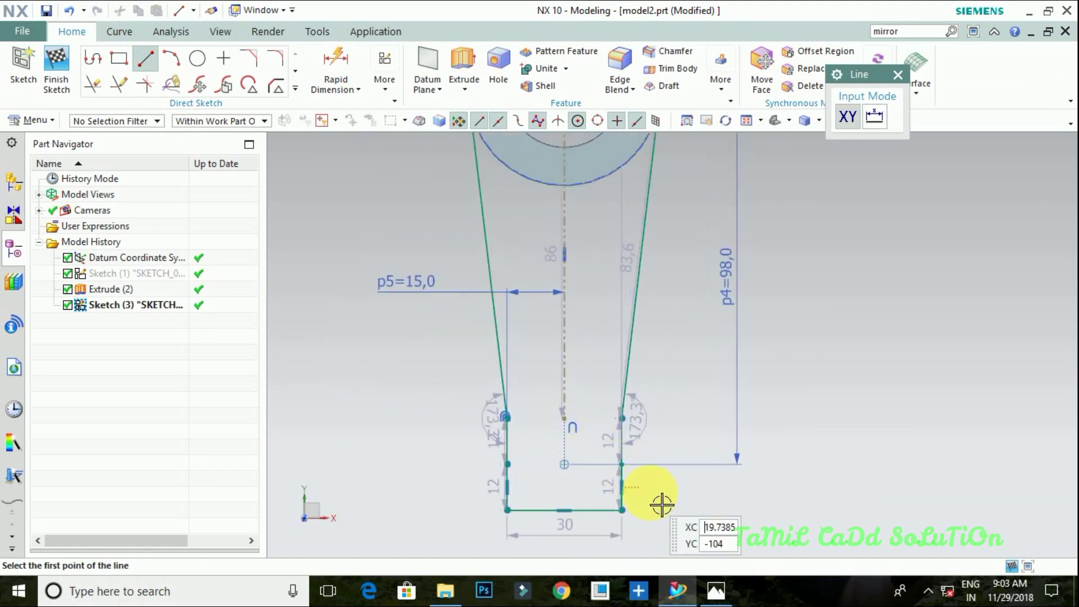
{"action": "scroll", "coordinate": [662, 505], "scroll_direction": "up", "scroll_amount": 3}
{"action": "scroll", "coordinate": [584, 452], "scroll_direction": "down", "scroll_amount": 3}
{"action": "scroll", "coordinate": [589, 455], "scroll_direction": "down", "scroll_amount": 1}
{"action": "scroll", "coordinate": [587, 459], "scroll_direction": "down", "scroll_amount": 1}
{"action": "scroll", "coordinate": [566, 421], "scroll_direction": "down", "scroll_amount": 2}
{"action": "key", "text": "Escape"}
{"action": "scroll", "coordinate": [481, 212], "scroll_direction": "up", "scroll_amount": 1}
{"action": "scroll", "coordinate": [508, 188], "scroll_direction": "up", "scroll_amount": 3}
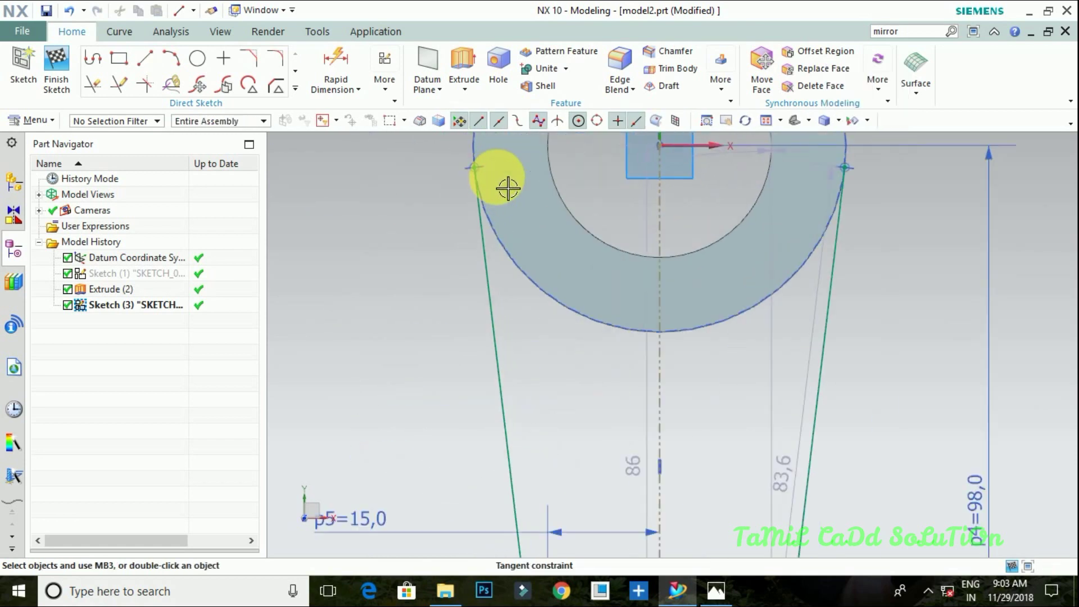
{"action": "scroll", "coordinate": [507, 188], "scroll_direction": "up", "scroll_amount": 2}
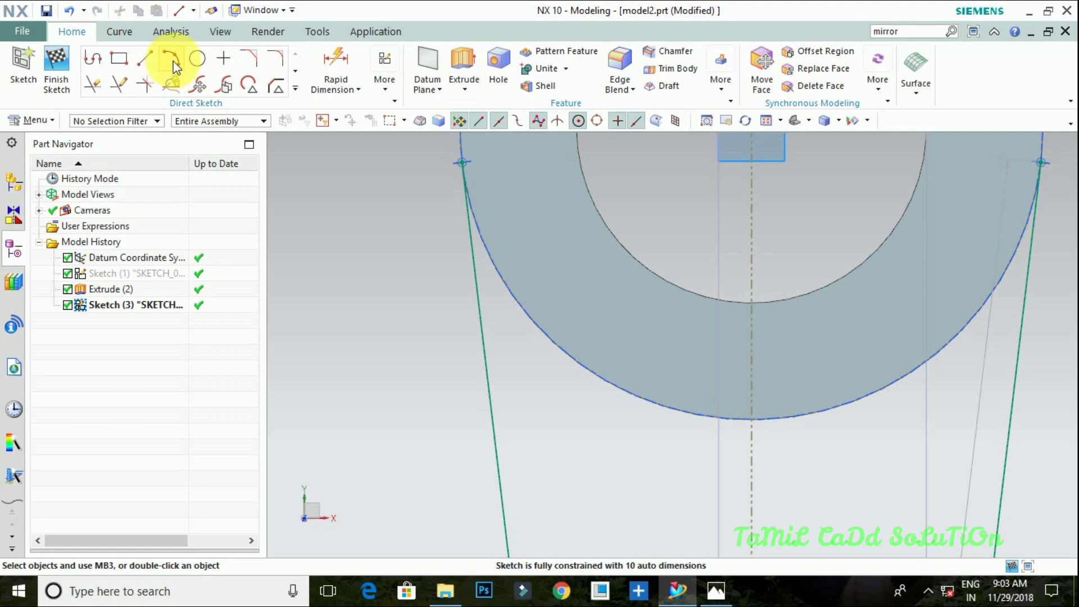
- Draw a centre-point arc around the boss's underside, joining the tops of both arm lines
{"action": "left_click", "coordinate": [171, 58]}
{"action": "scroll", "coordinate": [590, 284], "scroll_direction": "down", "scroll_amount": 1}
{"action": "scroll", "coordinate": [622, 229], "scroll_direction": "down", "scroll_amount": 2}
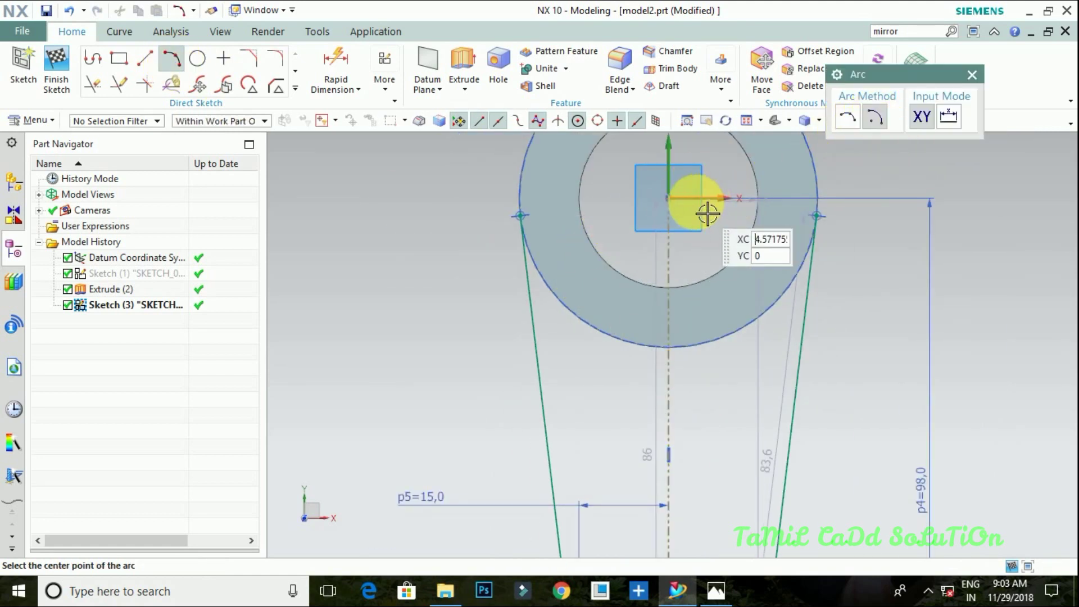
{"action": "left_click", "coordinate": [668, 197]}
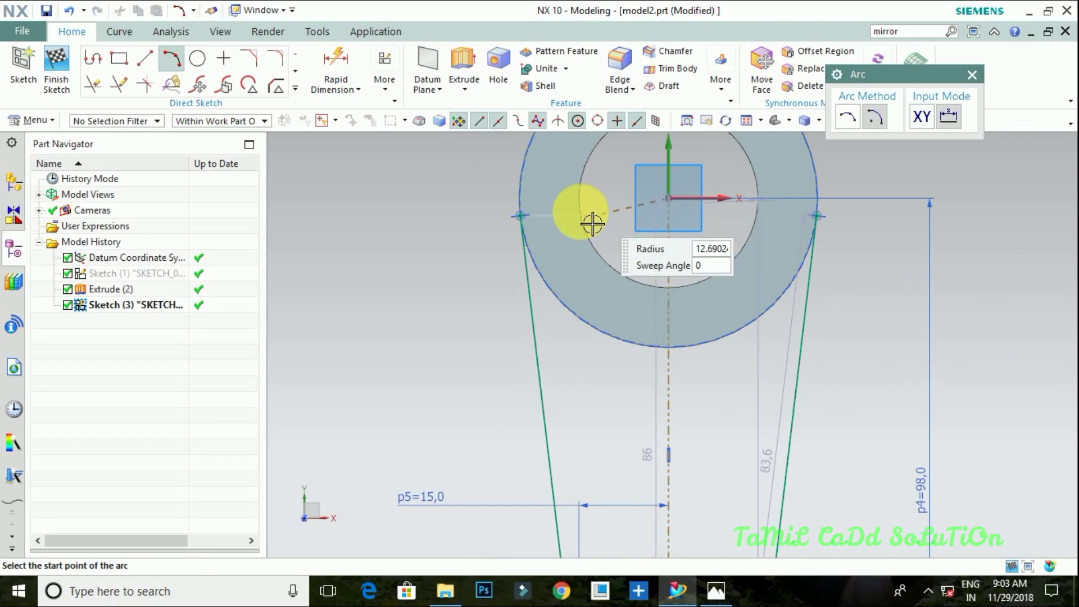
{"action": "left_click", "coordinate": [528, 224]}
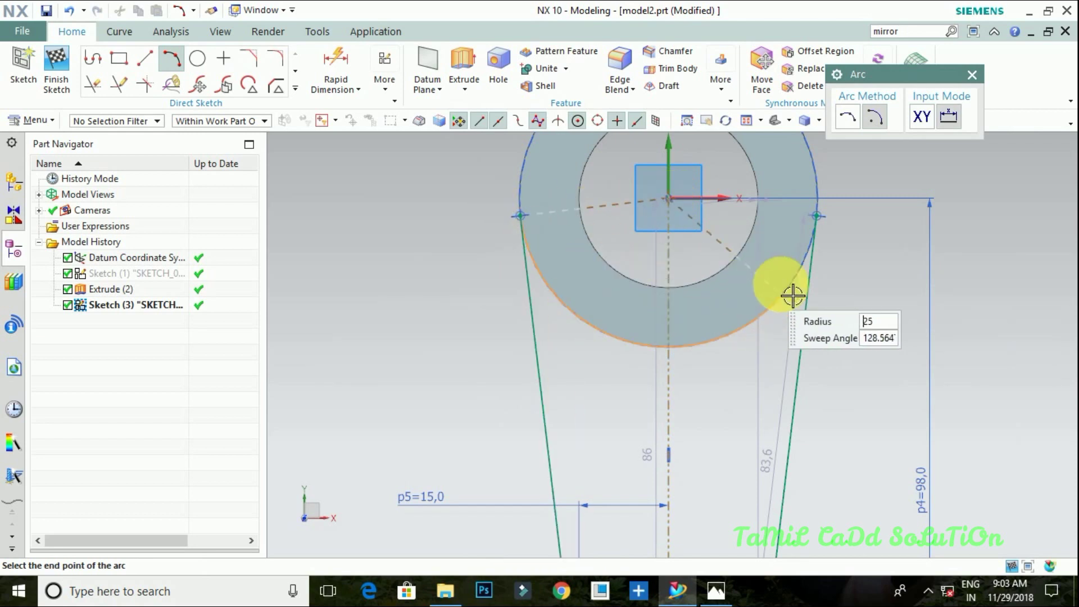
{"action": "left_click", "coordinate": [831, 226]}
{"action": "key", "text": "Escape"}
- Select the right and left arm lines and the arc to check the closed arm outline
{"action": "scroll", "coordinate": [848, 224], "scroll_direction": "up", "scroll_amount": 2}
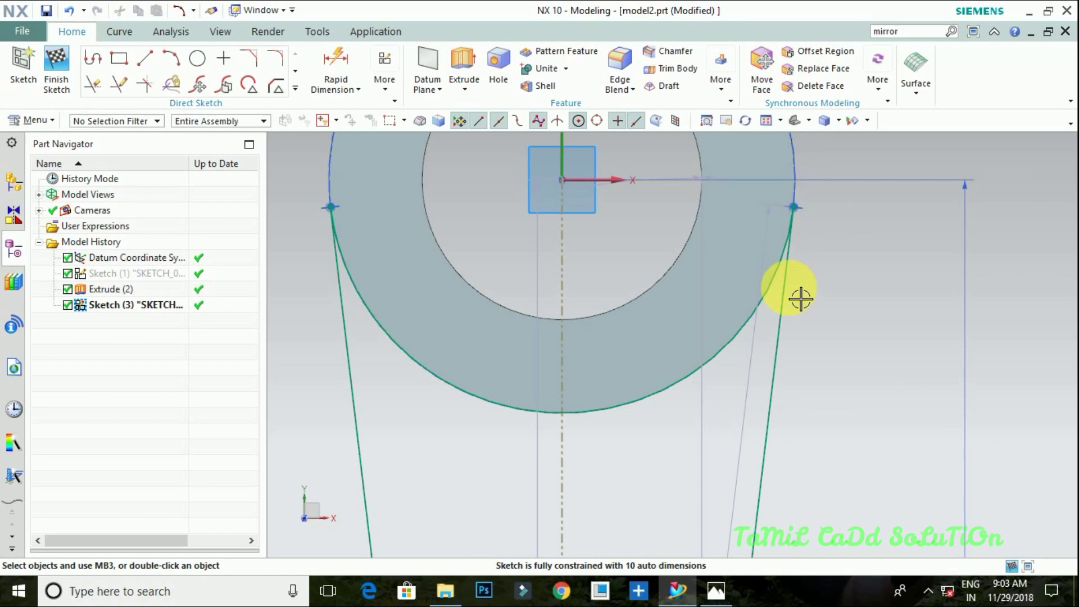
{"action": "left_click", "coordinate": [777, 292]}
{"action": "left_click", "coordinate": [783, 287]}
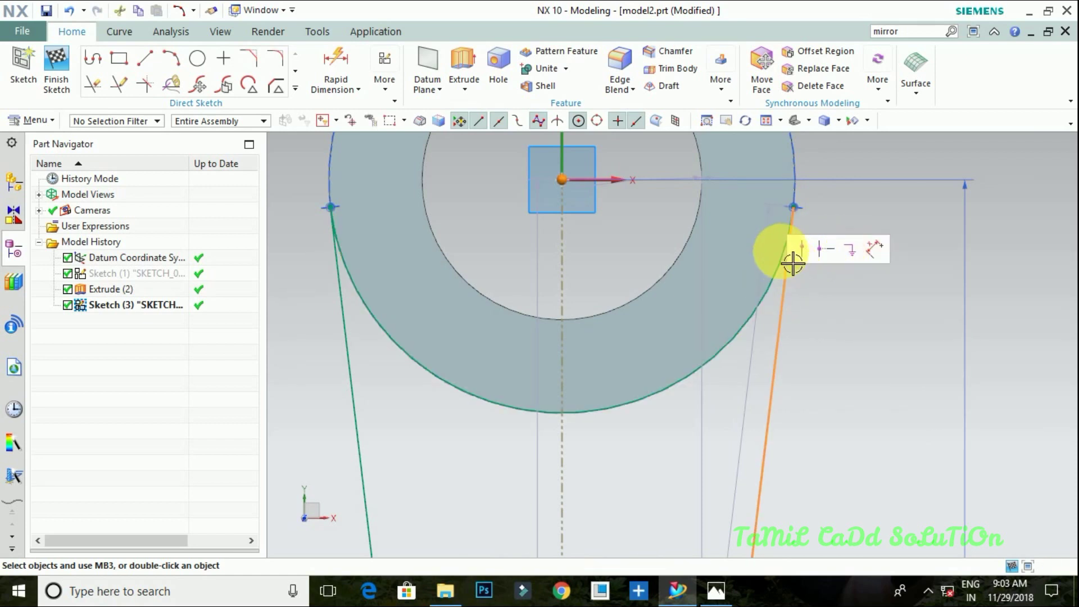
{"action": "left_click", "coordinate": [783, 295]}
{"action": "key", "text": "Escape"}
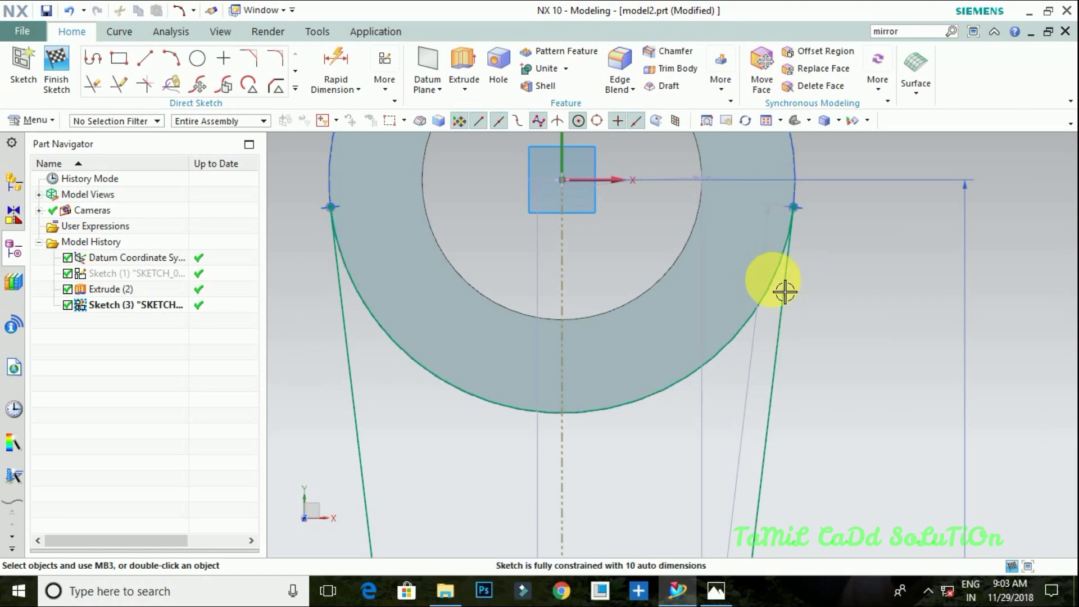
{"action": "left_click", "coordinate": [347, 308]}
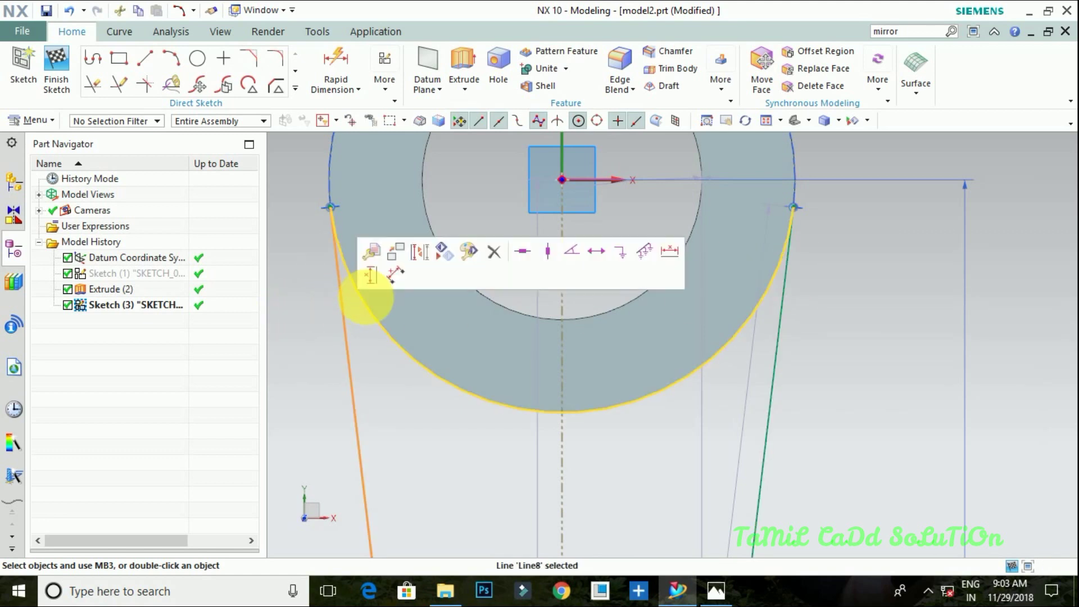
{"action": "scroll", "coordinate": [500, 428], "scroll_direction": "up", "scroll_amount": 3}
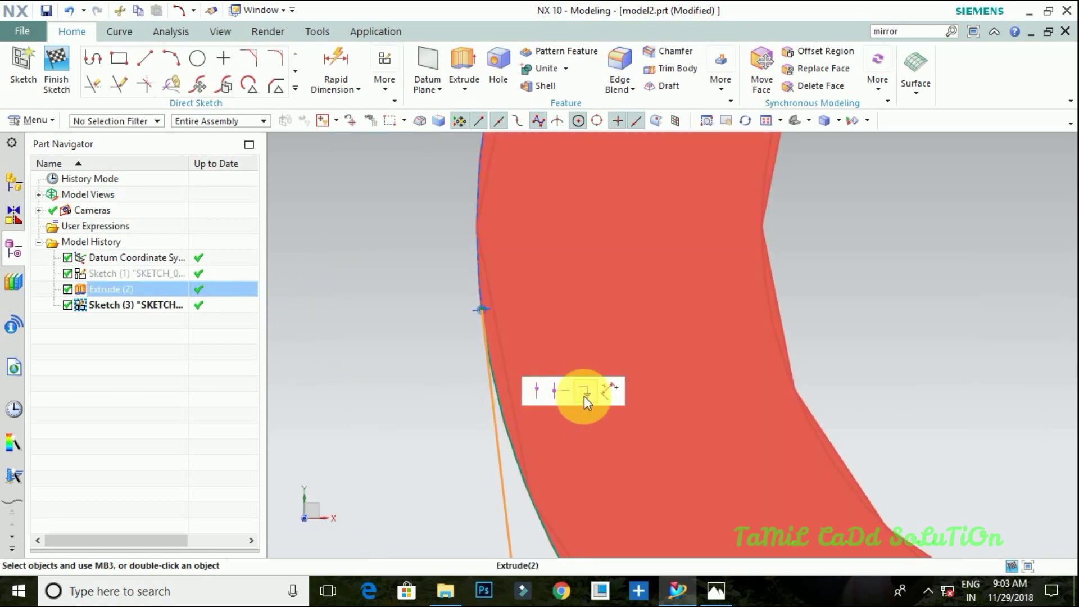
{"action": "key", "text": "Escape"}
{"action": "scroll", "coordinate": [494, 446], "scroll_direction": "down", "scroll_amount": 3}
{"action": "scroll", "coordinate": [548, 483], "scroll_direction": "down", "scroll_amount": 2}
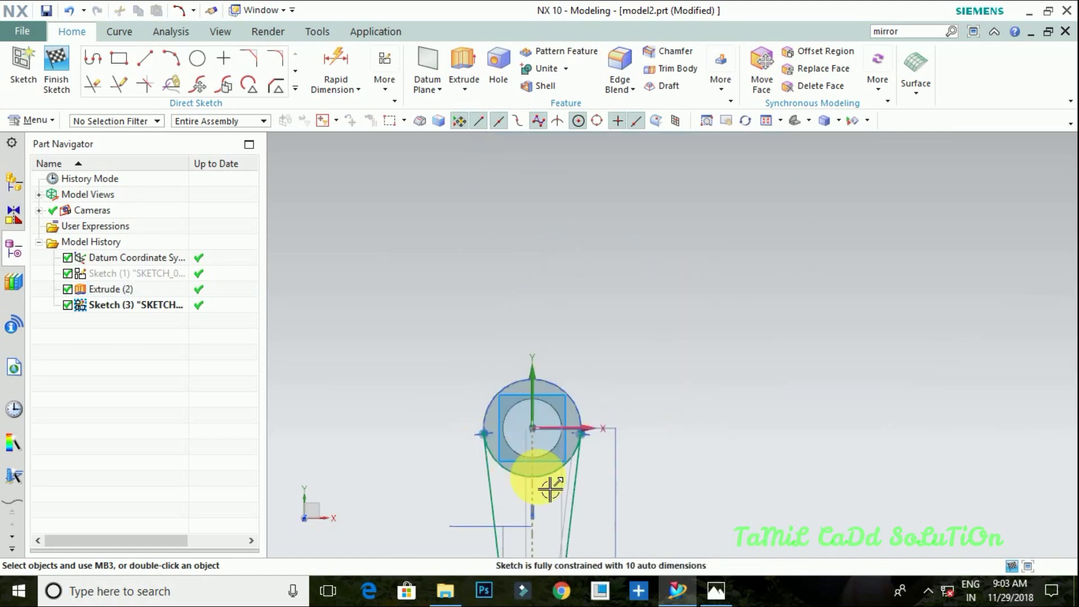
{"action": "scroll", "coordinate": [584, 483], "scroll_direction": "down", "scroll_amount": 3}
{"action": "scroll", "coordinate": [548, 390], "scroll_direction": "up", "scroll_amount": 2}
{"action": "scroll", "coordinate": [652, 436], "scroll_direction": "up", "scroll_amount": 2}
{"action": "scroll", "coordinate": [630, 506], "scroll_direction": "down", "scroll_amount": 3}
{"action": "scroll", "coordinate": [630, 506], "scroll_direction": "up", "scroll_amount": 2}
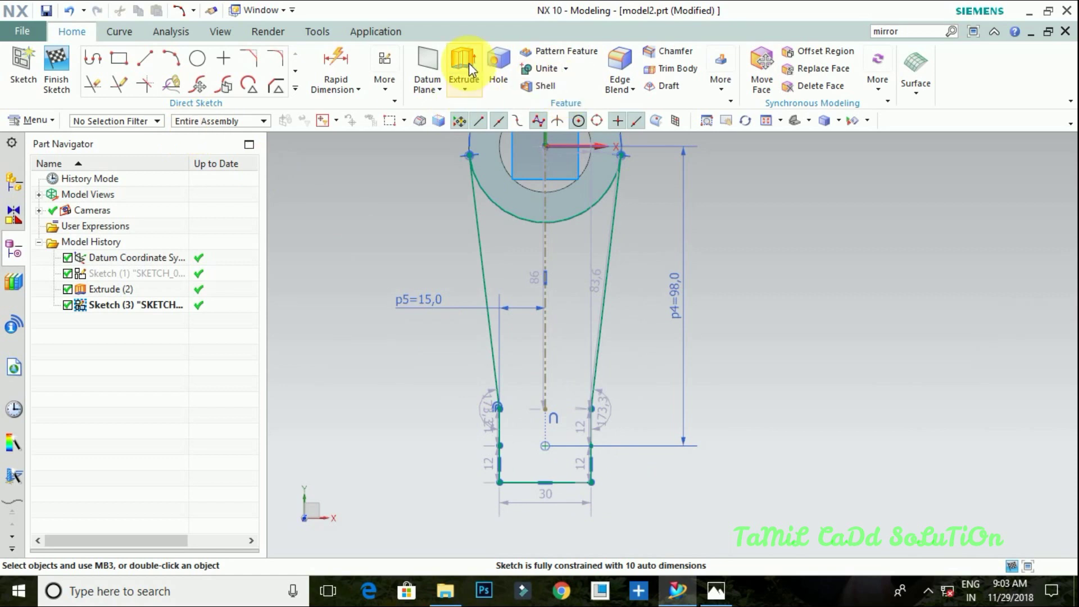
- Extrude the arm profile symmetrically by 5 mm, united with the boss
{"action": "left_click", "coordinate": [465, 63]}
{"action": "middle_click_drag", "start_coordinate": [662, 366], "coordinate": [621, 301]}
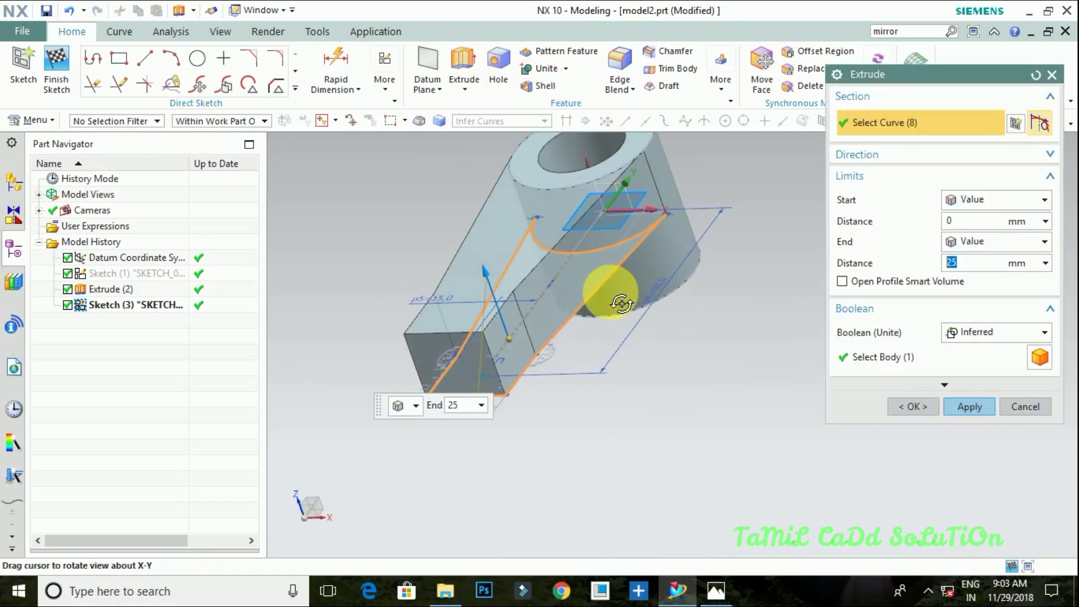
{"action": "type", "text": "2"}
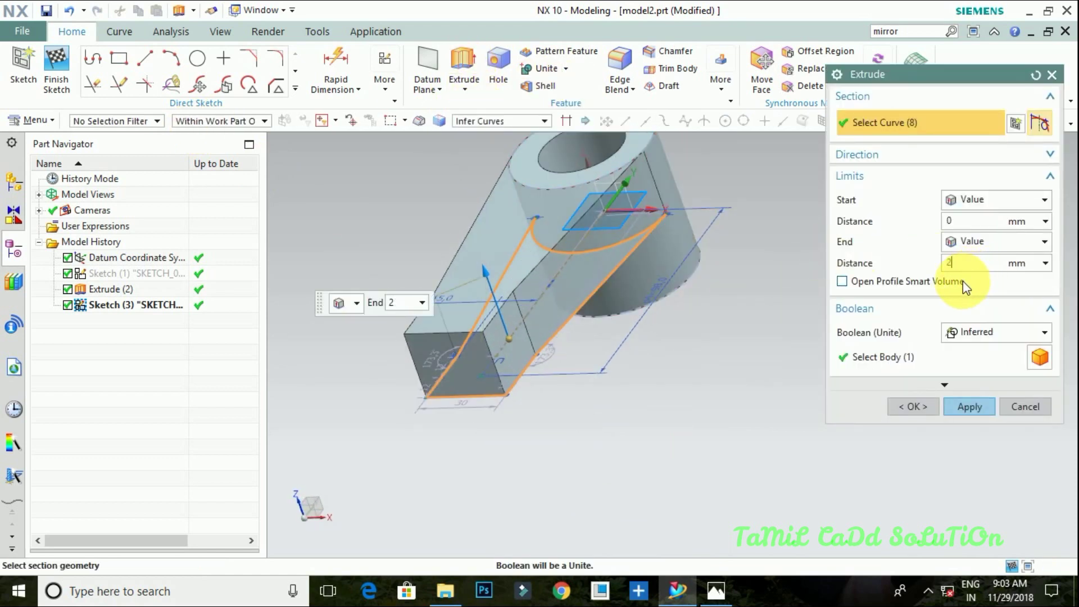
{"action": "key", "text": "BackSpace"}
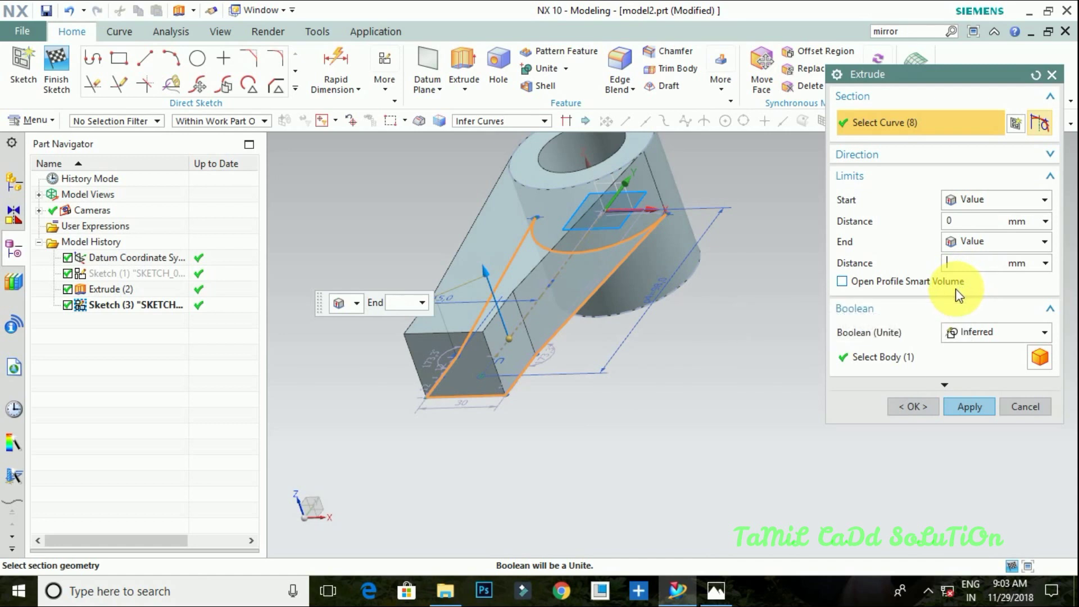
{"action": "type", "text": "5"}
{"action": "left_click", "coordinate": [974, 205]}
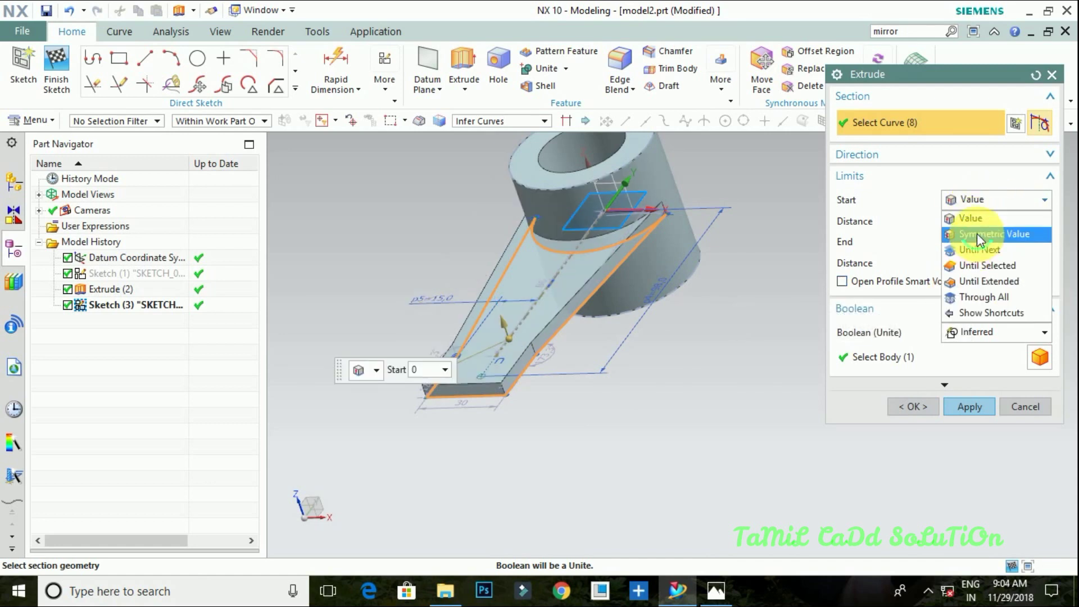
{"action": "left_click", "coordinate": [976, 233]}
{"action": "left_click", "coordinate": [912, 364]}
{"action": "mouse_move", "coordinate": [799, 359]}
{"action": "middle_mouse_down"}
{"action": "mouse_move", "coordinate": [814, 409]}
{"action": "mouse_move", "coordinate": [829, 385]}
{"action": "middle_mouse_up"}
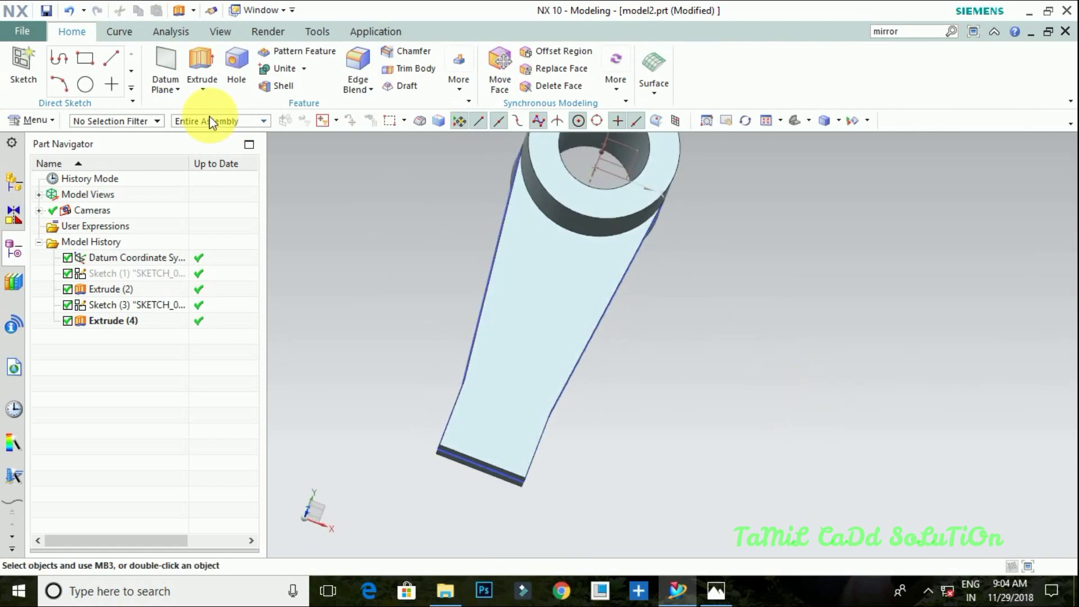
- Start a sketch on the arm's flat face and consult the reference drawing
{"action": "left_click", "coordinate": [197, 58]}
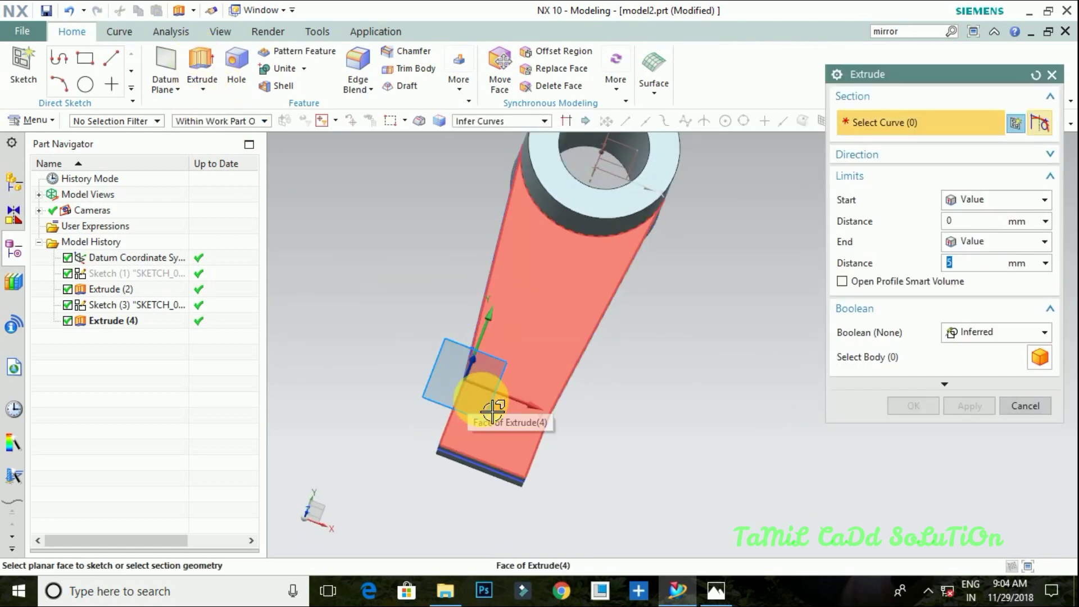
{"action": "left_click", "coordinate": [497, 418]}
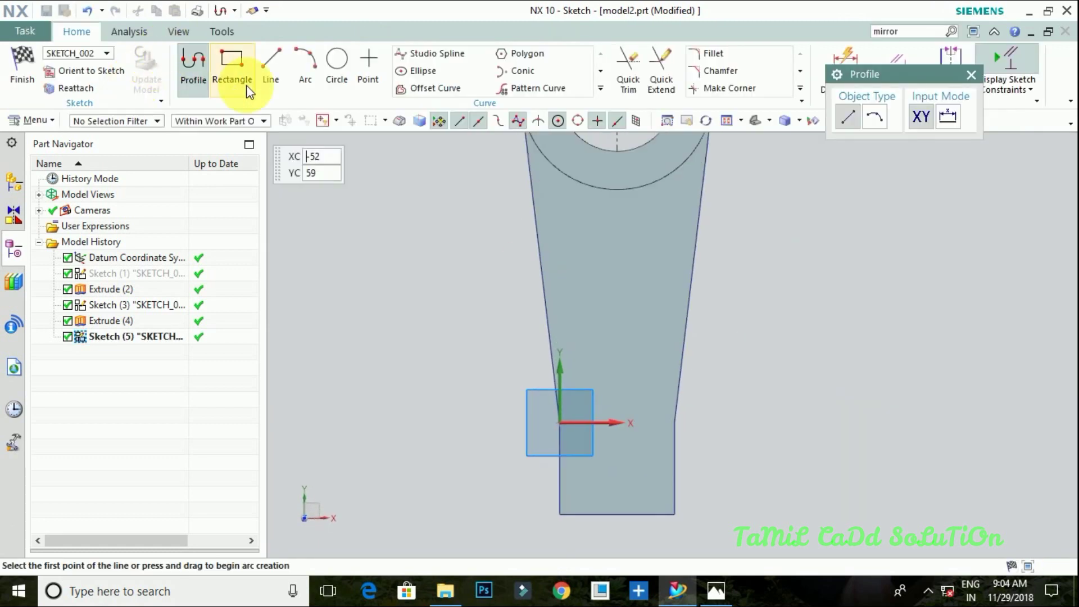
{"action": "left_click", "coordinate": [232, 62]}
{"action": "left_click", "coordinate": [718, 588]}
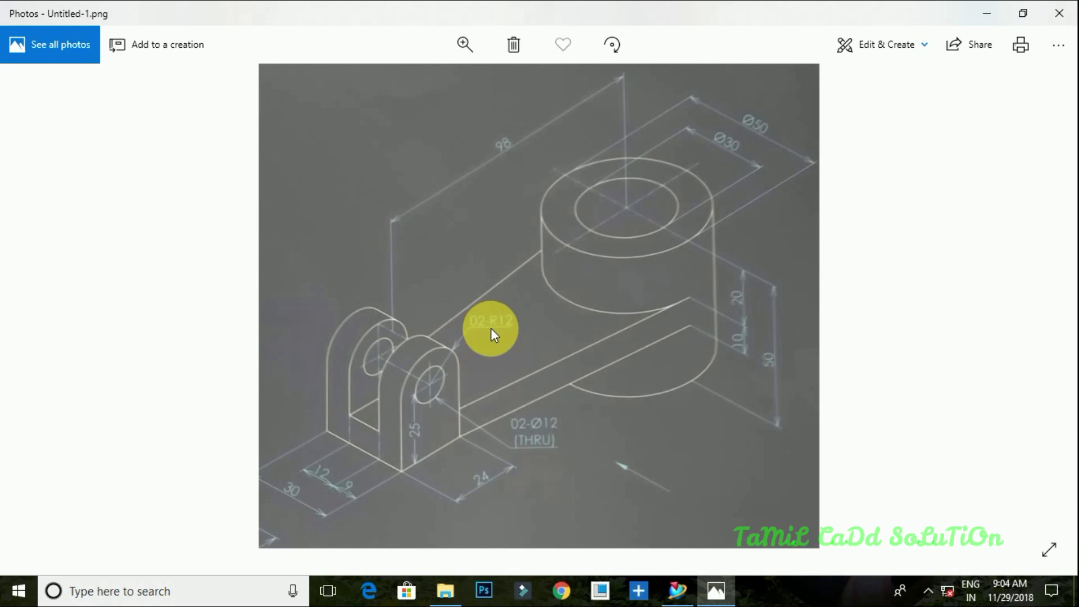
{"action": "left_click", "coordinate": [987, 15]}
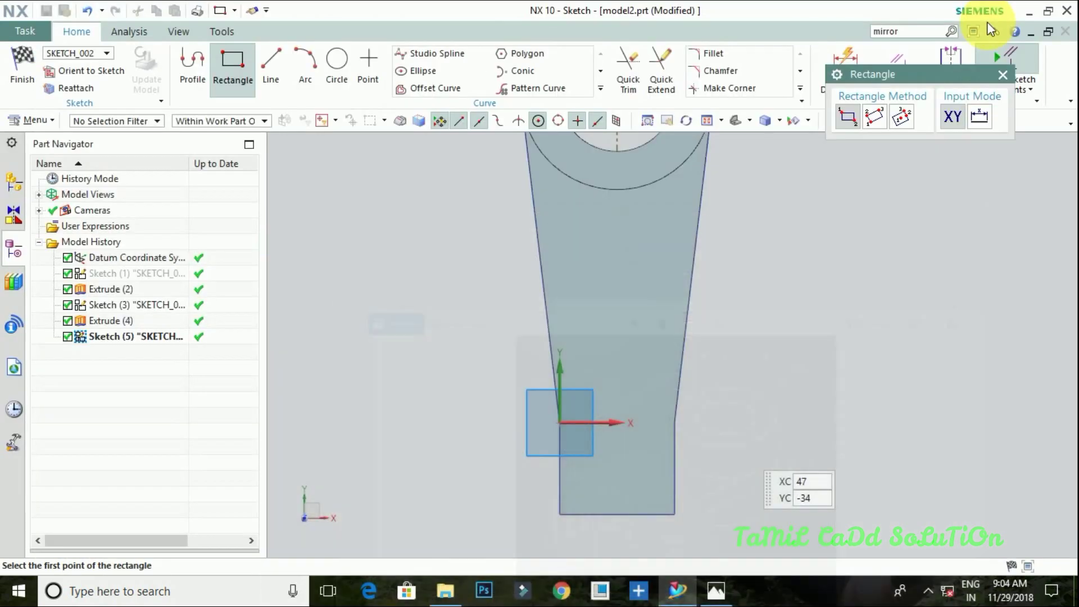
- Draw two 9 × 24 rectangles at the arm's narrow end and finish the sketch
{"action": "left_click", "coordinate": [678, 514]}
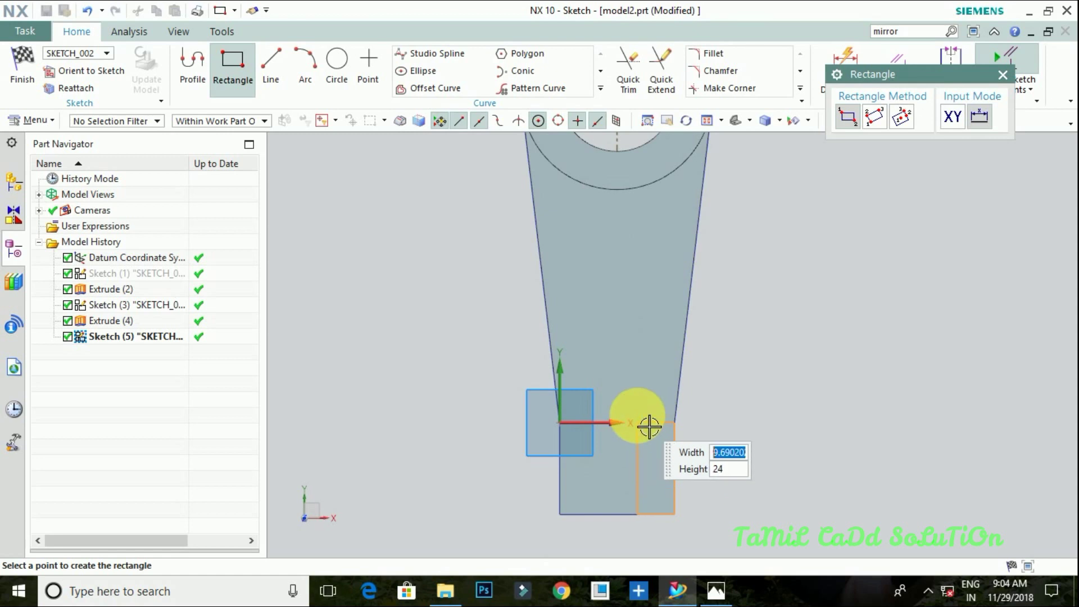
{"action": "type", "text": "9"}
{"action": "left_click", "coordinate": [649, 427]}
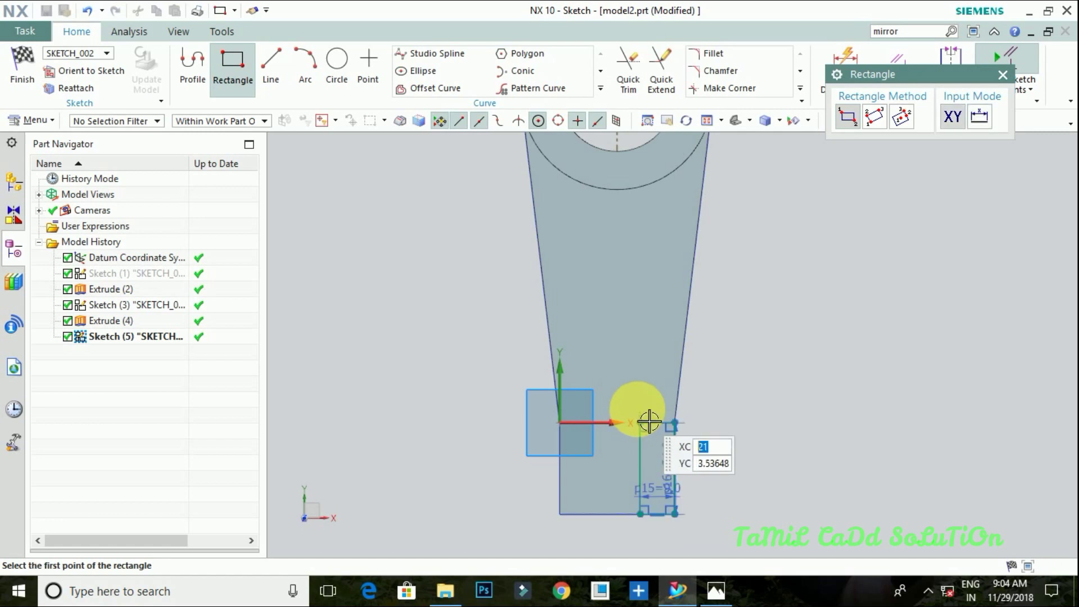
{"action": "left_click_drag", "start_coordinate": [559, 514], "coordinate": [617, 471]}
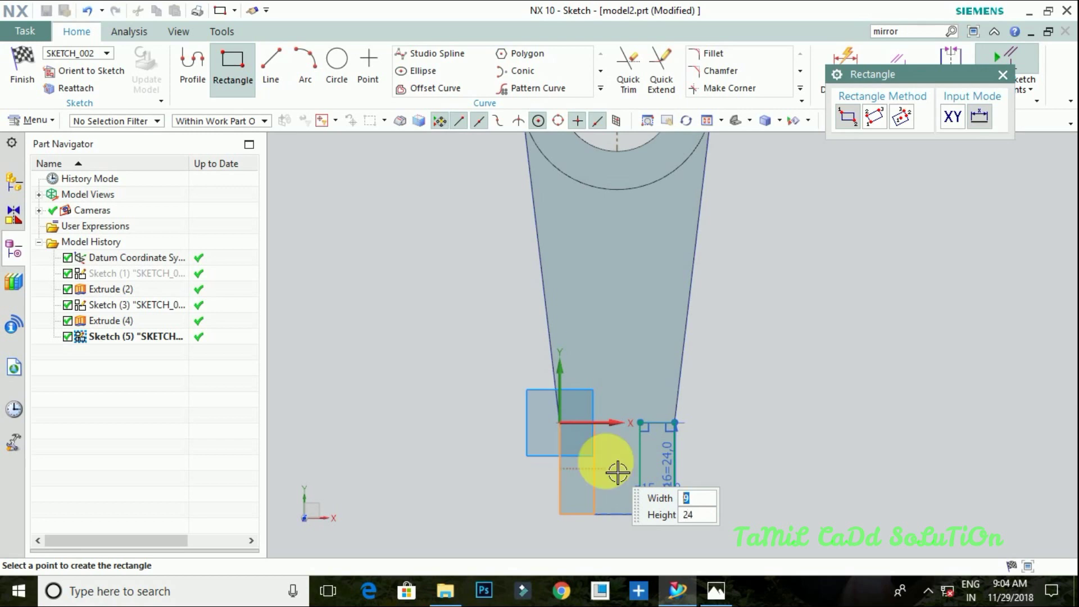
{"action": "left_click", "coordinate": [617, 472]}
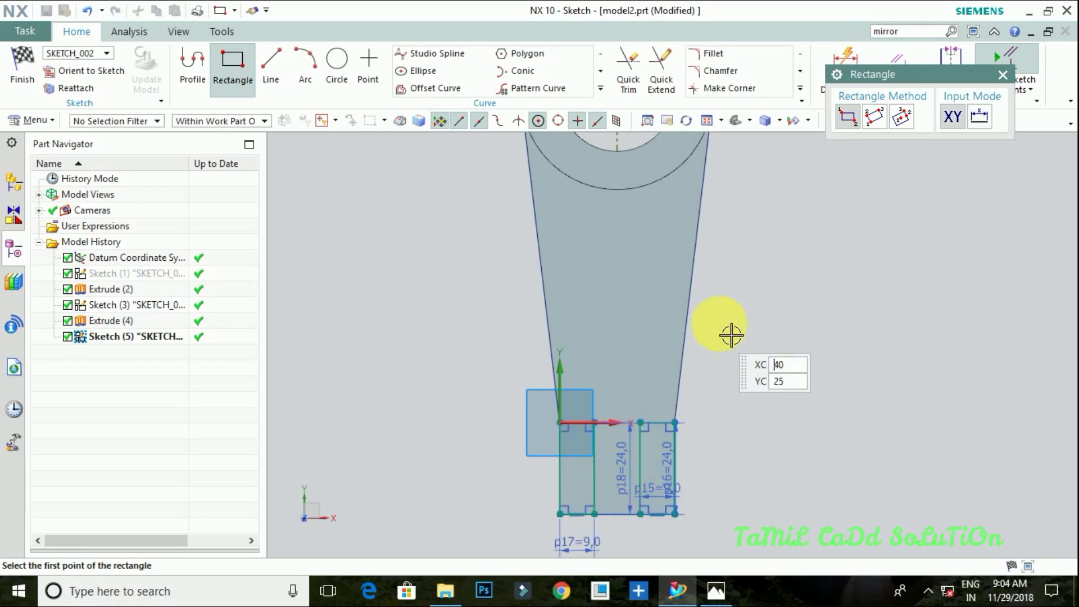
{"action": "left_click", "coordinate": [13, 73]}
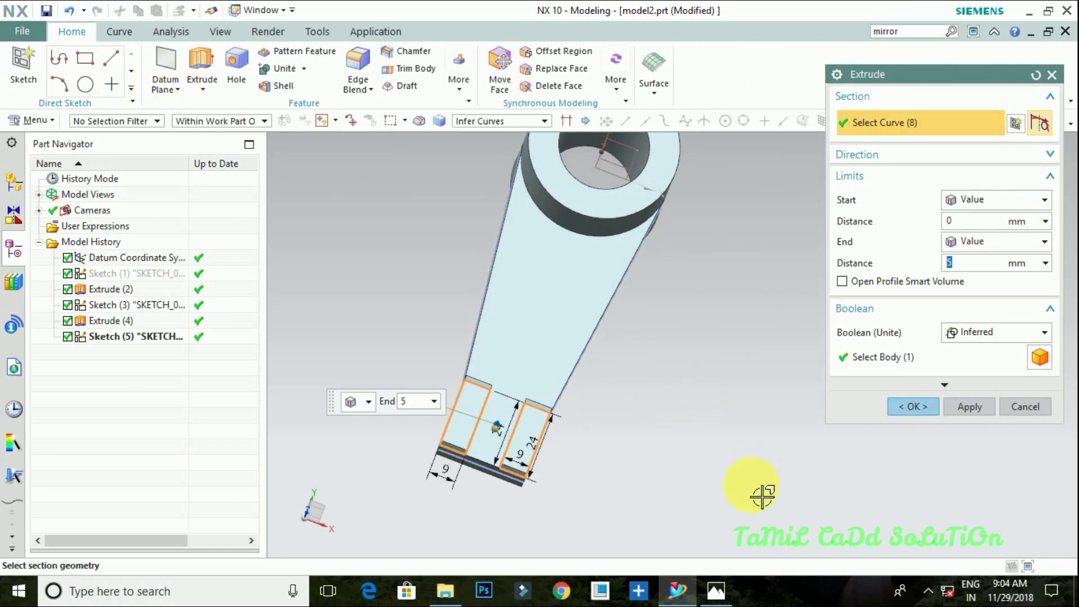
- Extrude both rectangles 12+25 (37 mm) into upright blocks united with the arm
{"action": "middle_click_drag", "start_coordinate": [762, 496], "coordinate": [727, 409]}
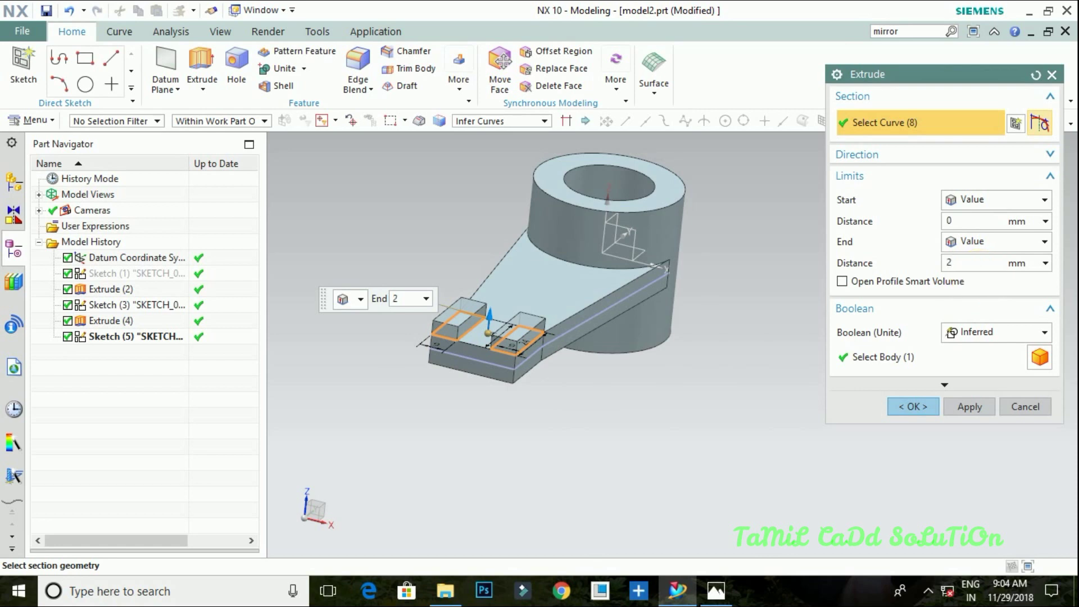
{"action": "type", "text": "12+2"}
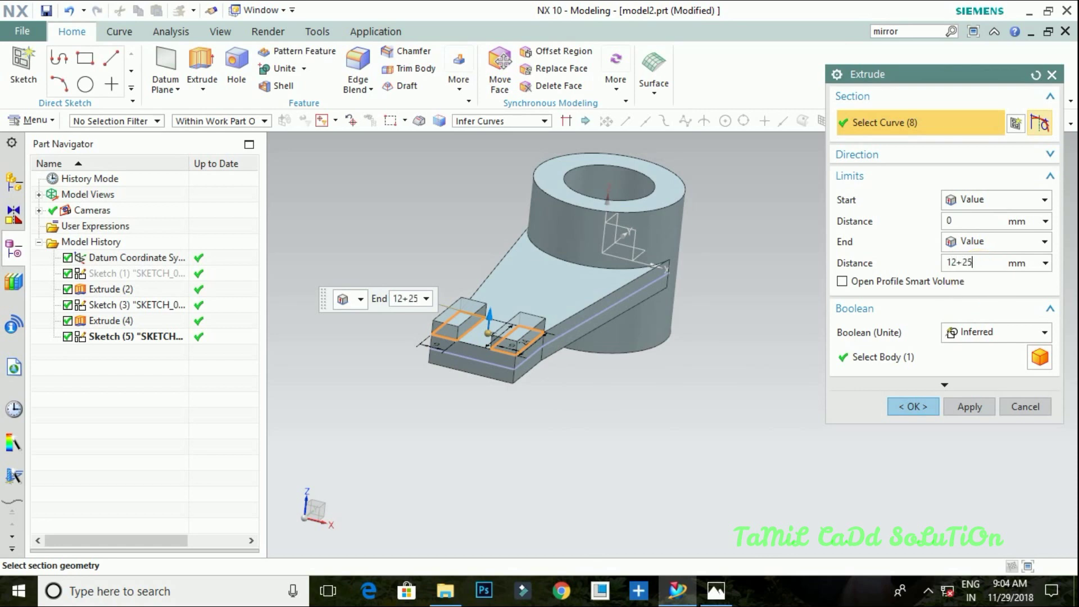
{"action": "key", "text": "Return"}
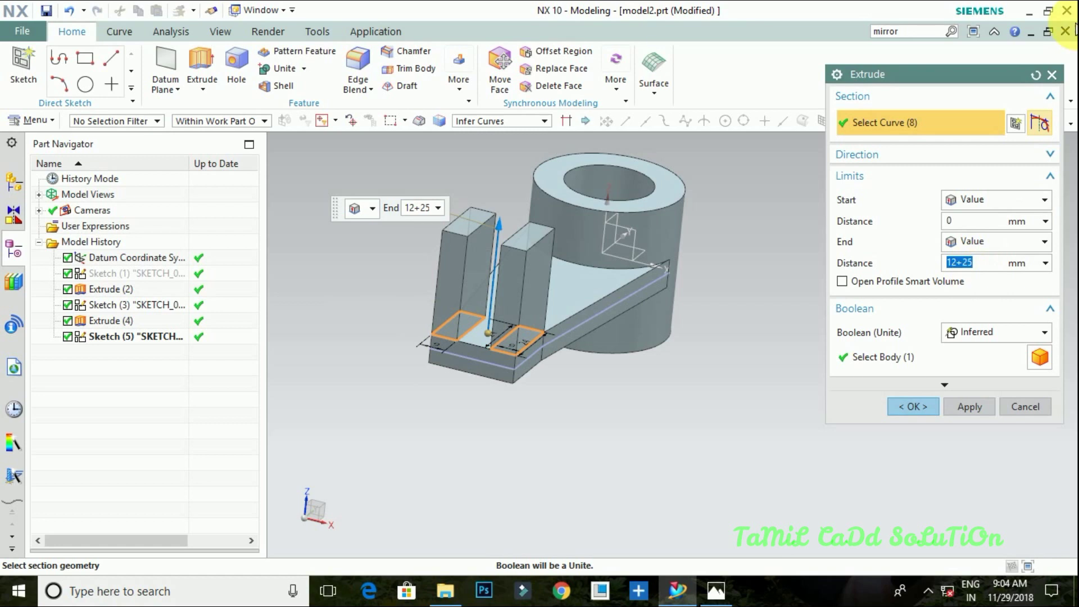
{"action": "left_click", "coordinate": [959, 404]}
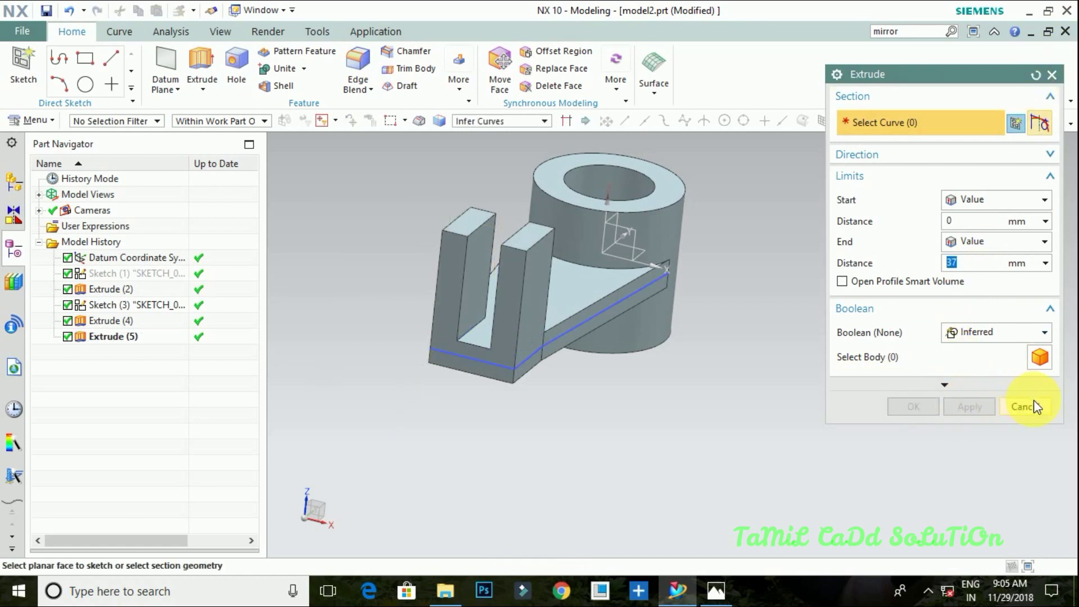
{"action": "left_click", "coordinate": [1034, 399]}
{"action": "mouse_move", "coordinate": [794, 440]}
{"action": "middle_mouse_down"}
{"action": "mouse_move", "coordinate": [375, 255]}
{"action": "mouse_move", "coordinate": [392, 217]}
{"action": "mouse_move", "coordinate": [428, 212]}
{"action": "middle_mouse_up"}
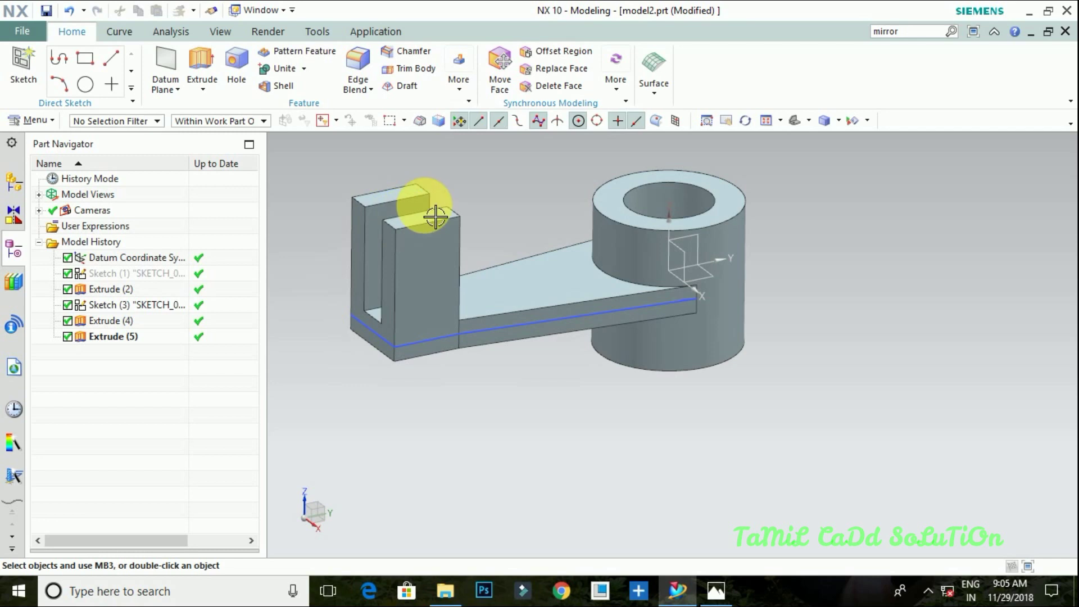
- Round the four top edges of both upright blocks with 12 mm edge blends
{"action": "left_click", "coordinate": [354, 75]}
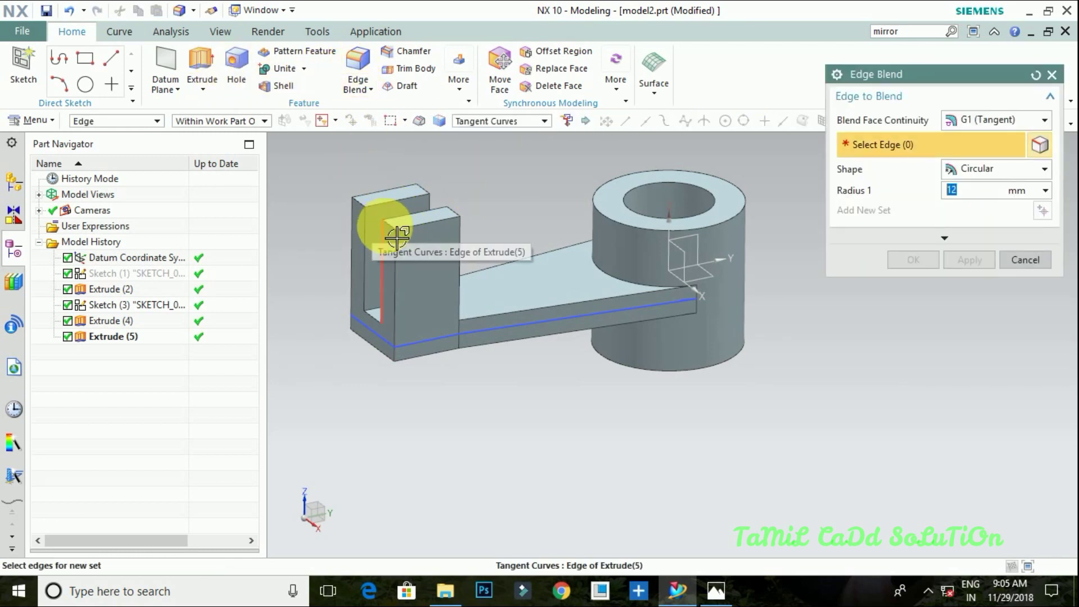
{"action": "left_click", "coordinate": [395, 235]}
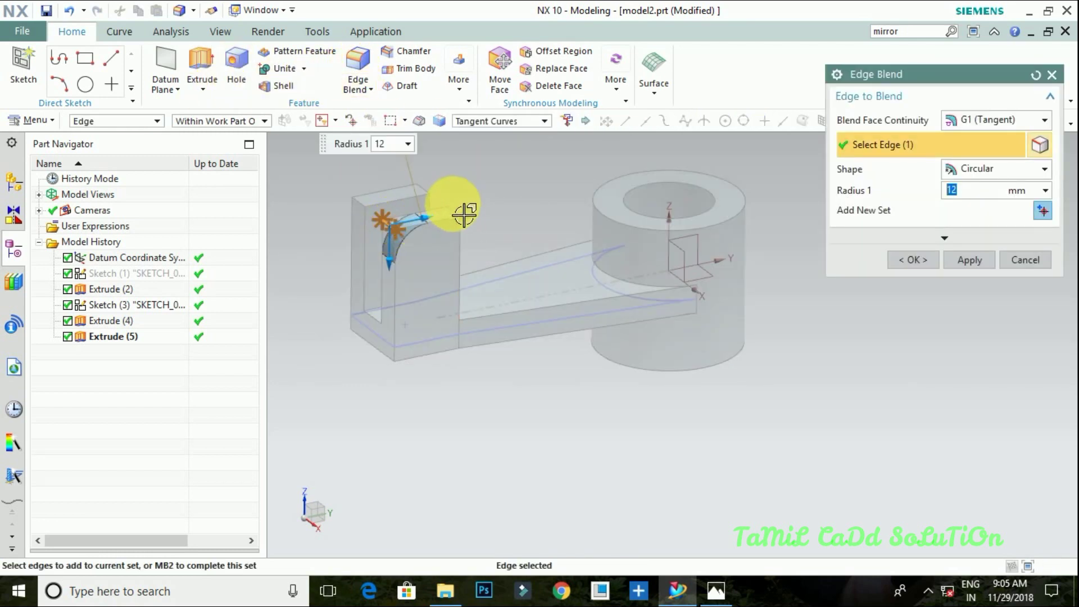
{"action": "left_click", "coordinate": [461, 220]}
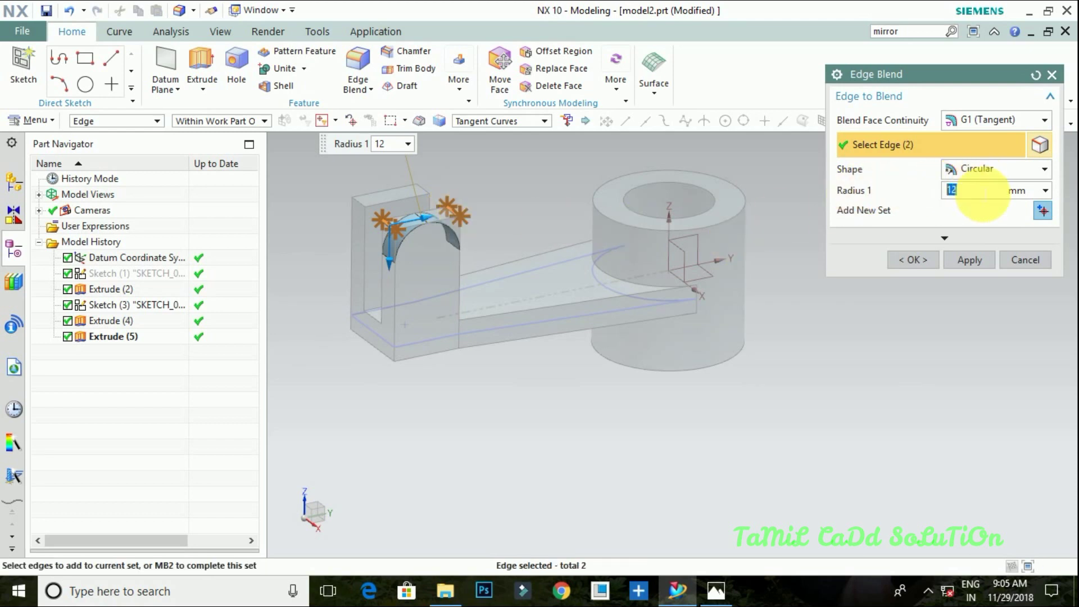
{"action": "left_click", "coordinate": [372, 214]}
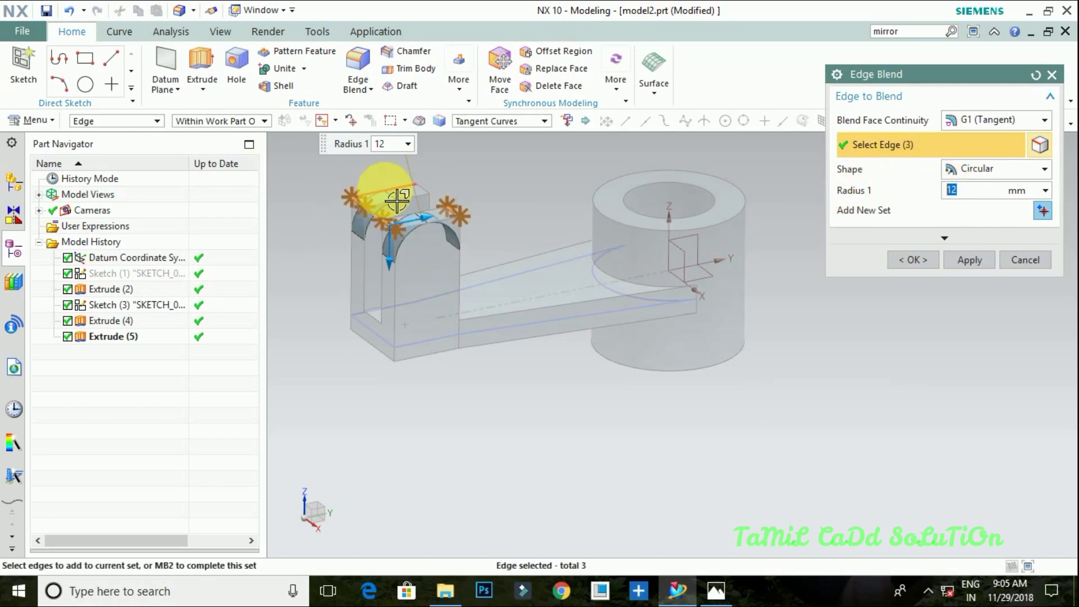
{"action": "left_click", "coordinate": [424, 187]}
{"action": "left_click", "coordinate": [913, 261]}
{"action": "mouse_move", "coordinate": [494, 313]}
{"action": "middle_mouse_down"}
{"action": "mouse_move", "coordinate": [484, 357]}
{"action": "mouse_move", "coordinate": [464, 320]}
{"action": "middle_mouse_up"}
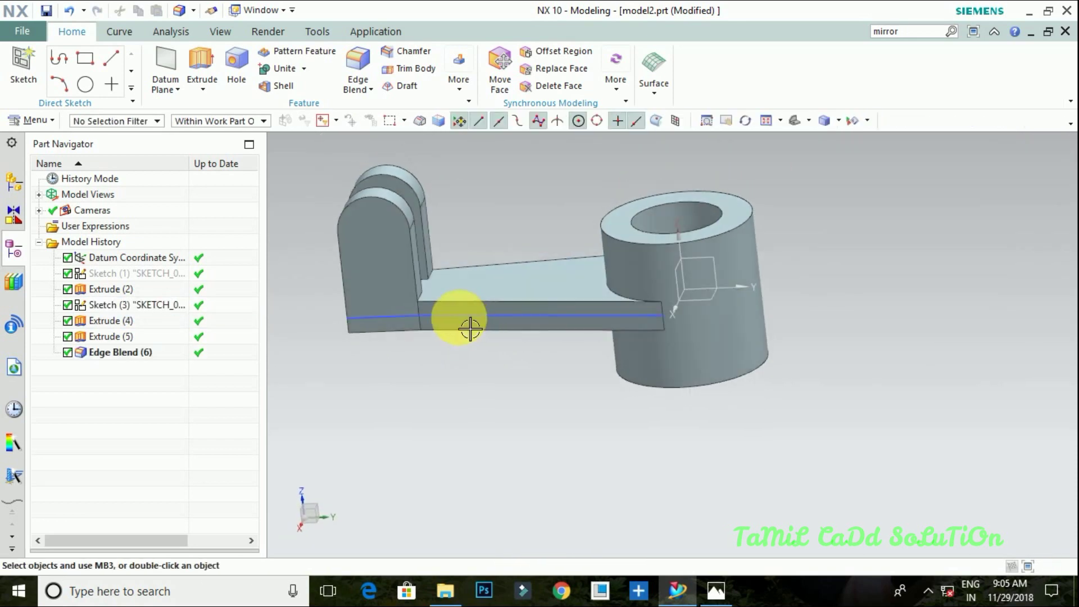
- Start a sketch on the upright's outer face and check the reference drawing
{"action": "left_click", "coordinate": [190, 59]}
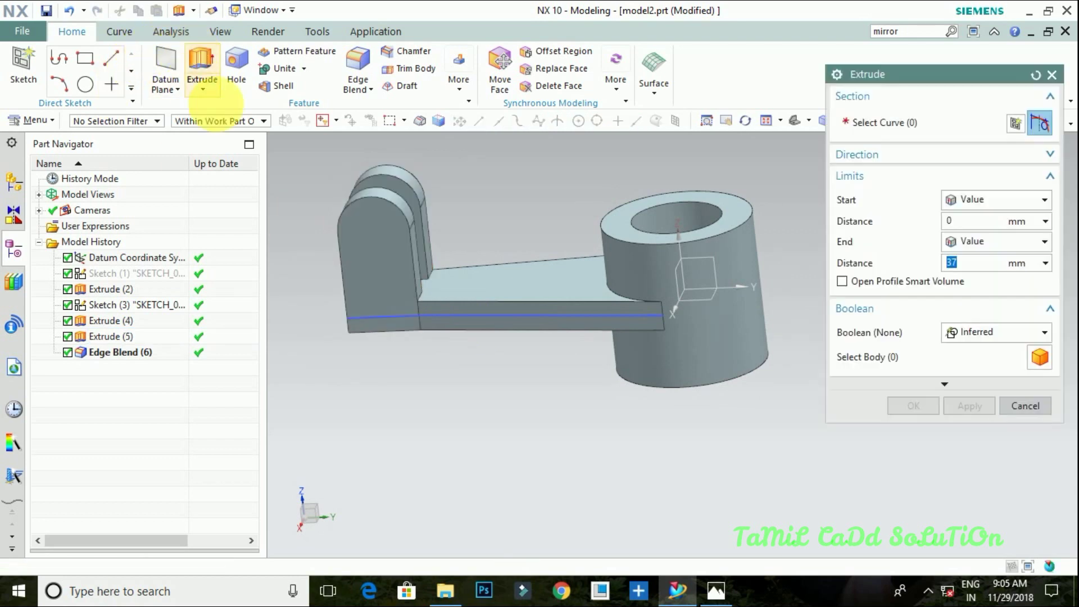
{"action": "left_click", "coordinate": [387, 269]}
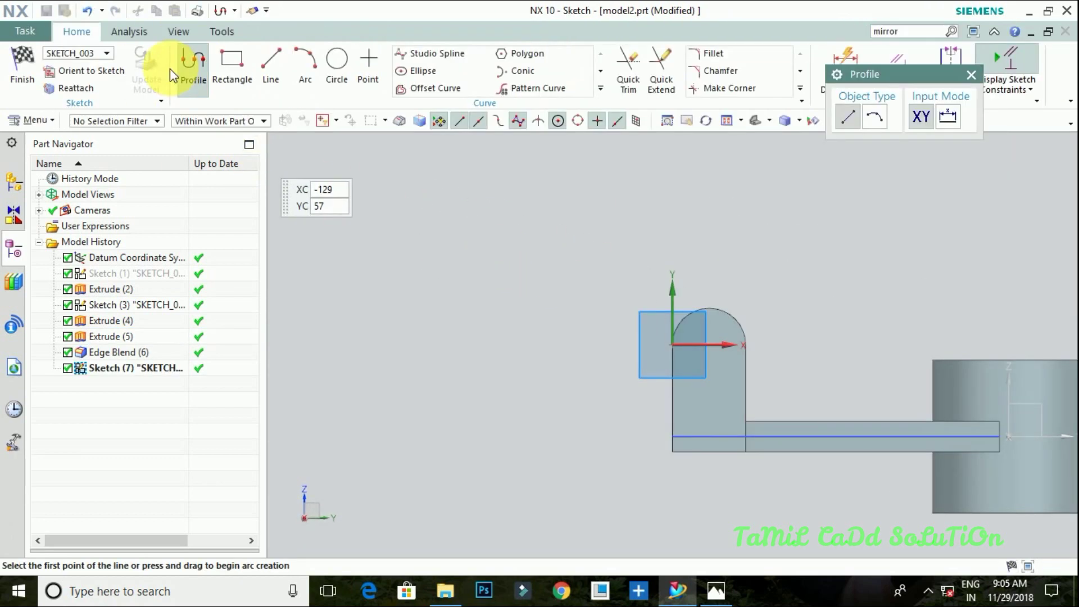
{"action": "left_click", "coordinate": [337, 59]}
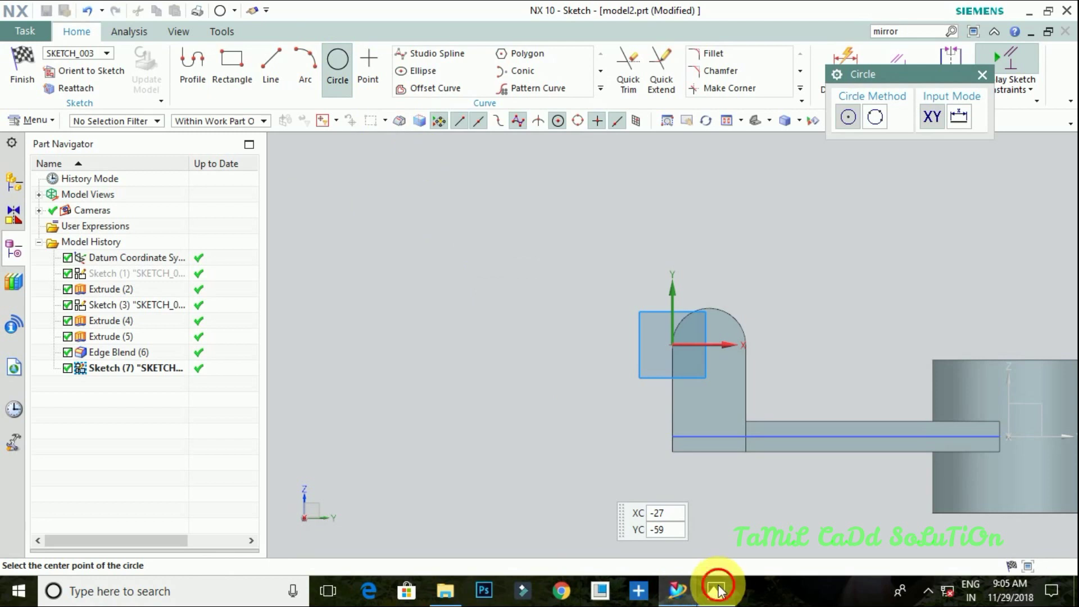
{"action": "left_click", "coordinate": [715, 590]}
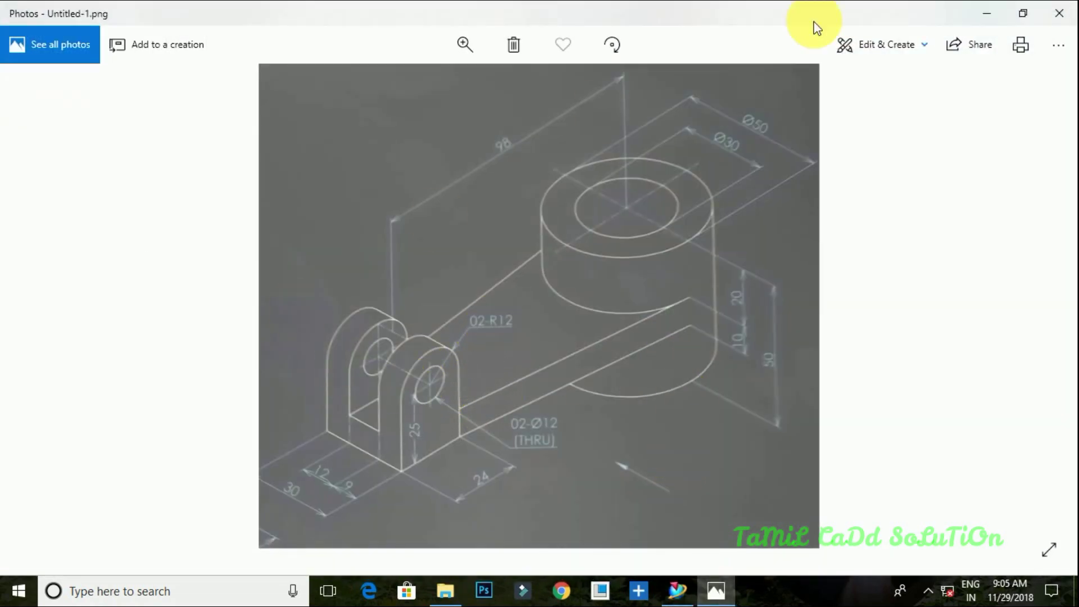
{"action": "left_click", "coordinate": [990, 10]}
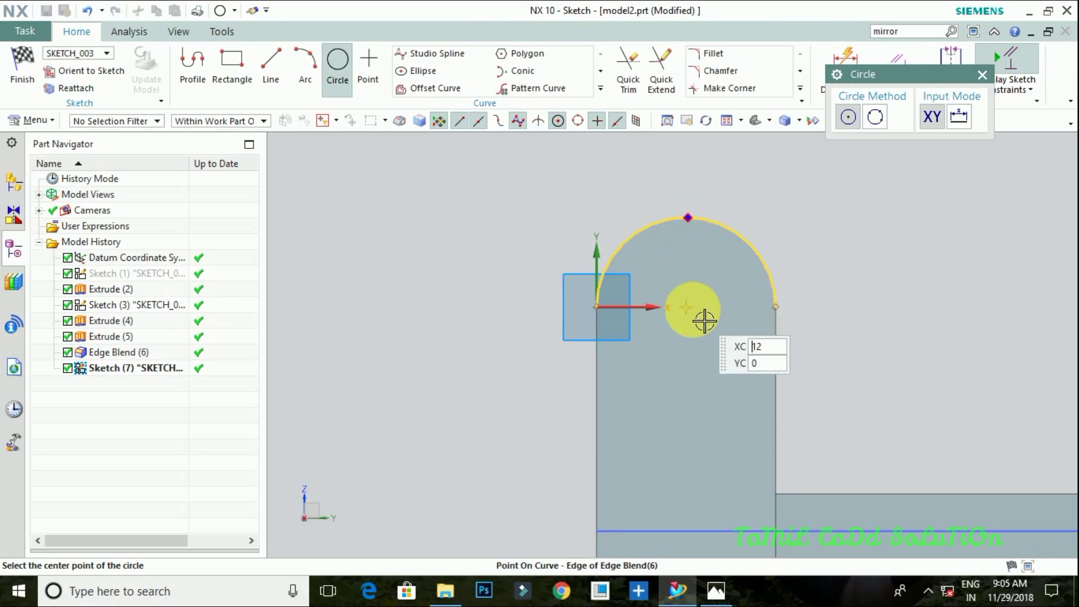
- Sketch a Ø12 circle centred on the rounded top's arc centre and finish the sketch
{"action": "left_click", "coordinate": [685, 311]}
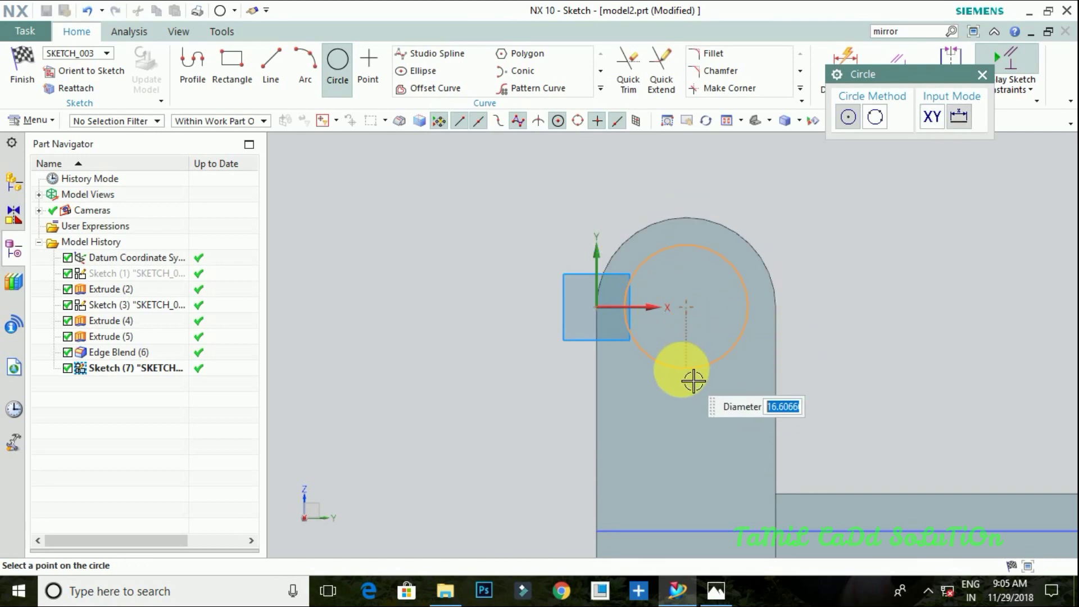
{"action": "type", "text": "12"}
{"action": "key", "text": "Return"}
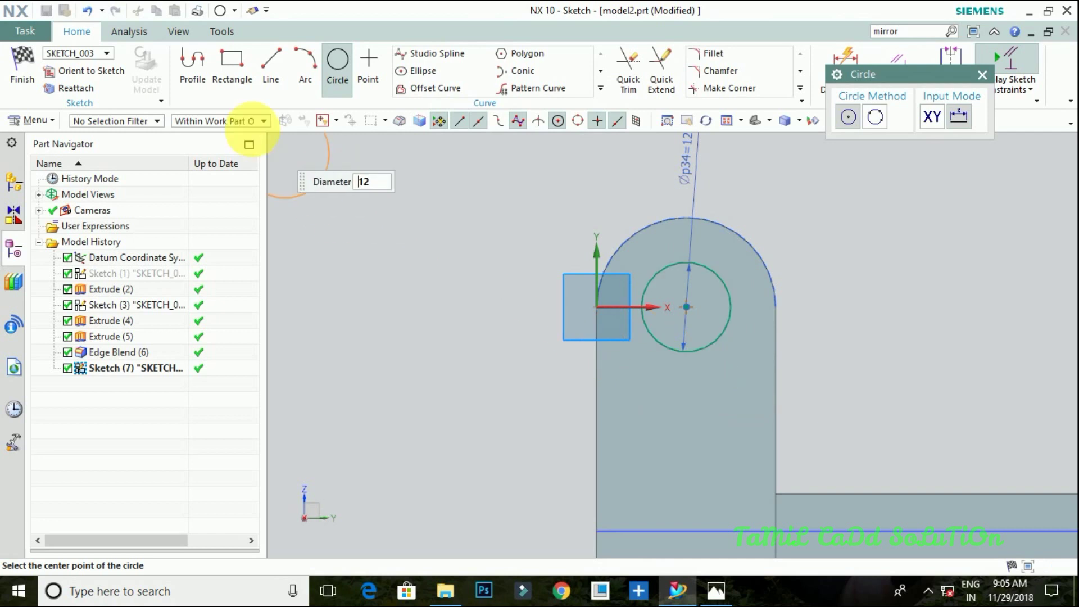
{"action": "left_click", "coordinate": [22, 62]}
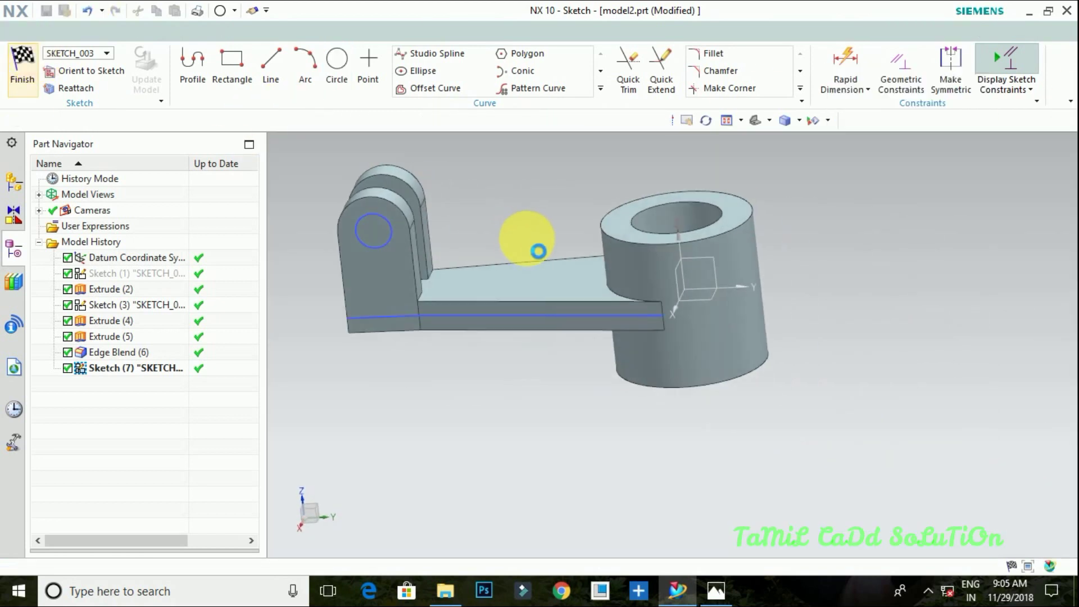
{"action": "key", "text": "x"}
{"action": "middle_click_drag", "start_coordinate": [558, 248], "coordinate": [590, 254]}
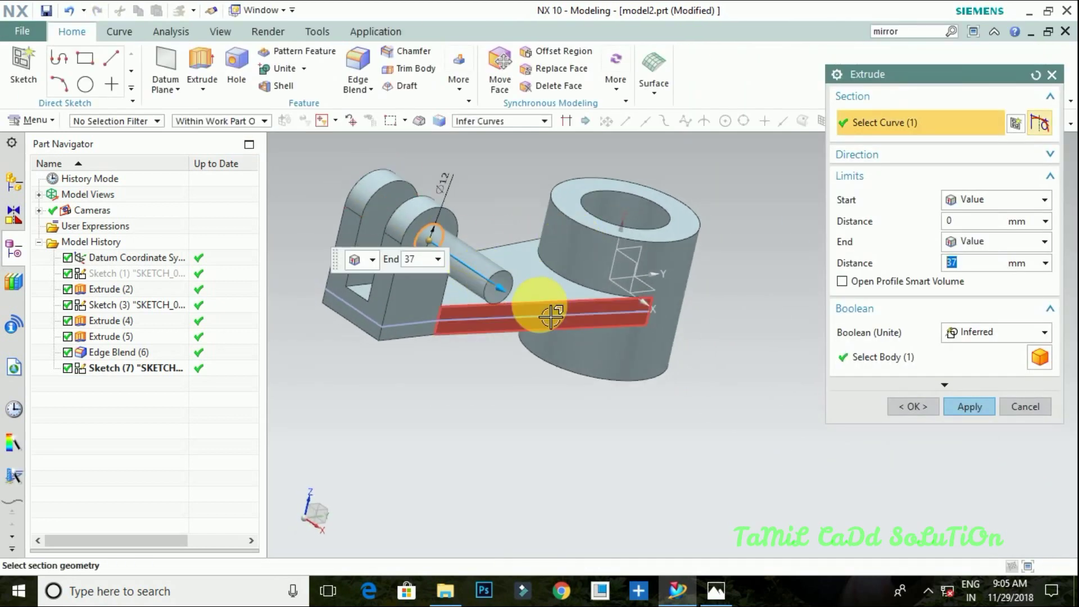
- Reverse the Ø12 circle extrusion to 41 mm as a subtract, cutting holes through both uprights
{"action": "left_click_drag", "start_coordinate": [506, 298], "coordinate": [364, 209]}
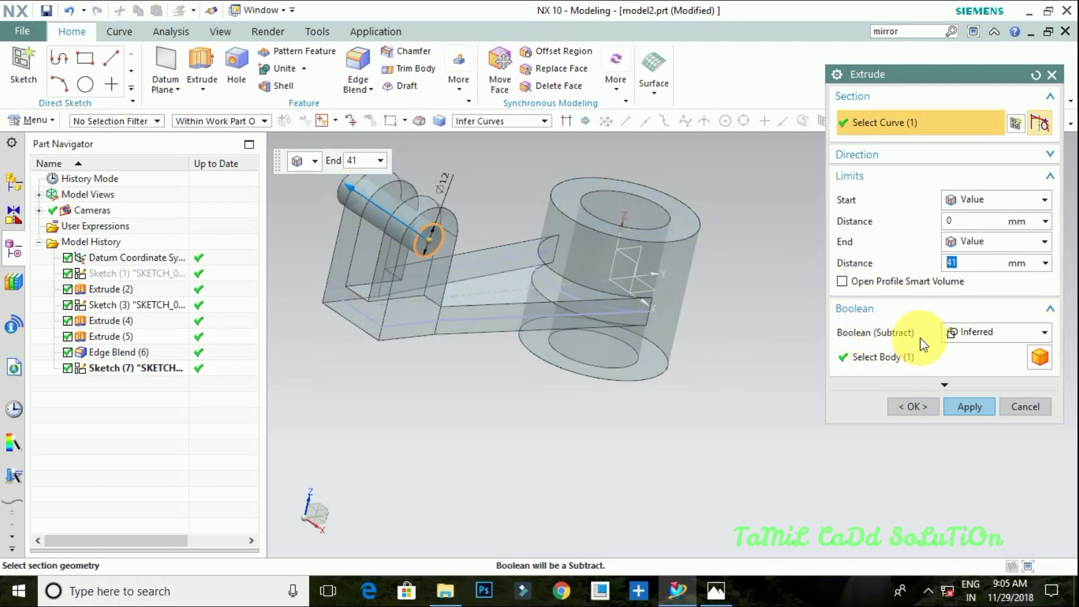
{"action": "left_click", "coordinate": [962, 347]}
{"action": "left_click", "coordinate": [965, 384]}
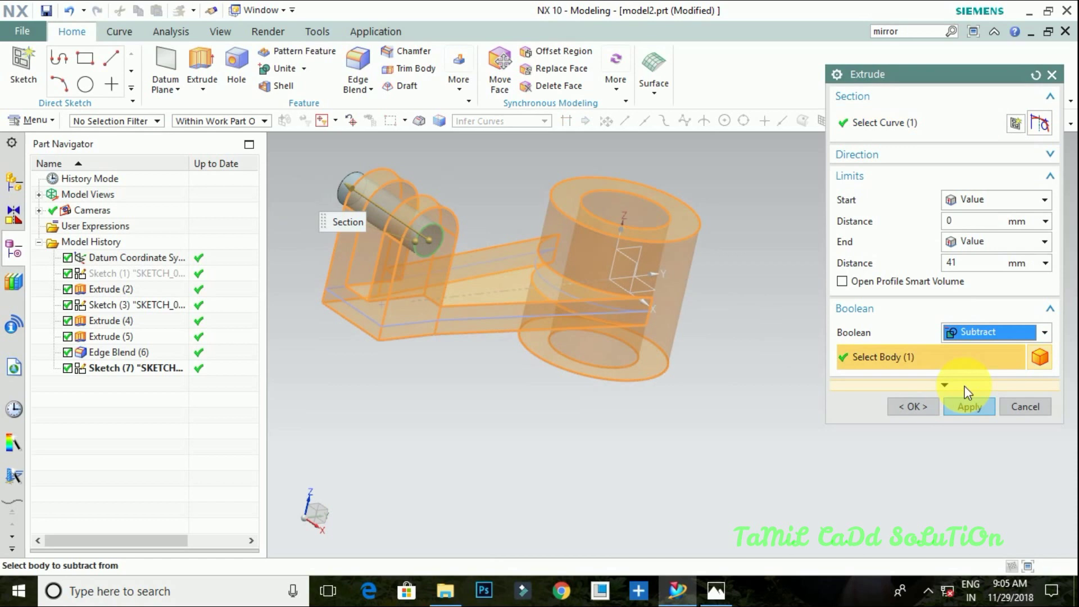
{"action": "left_click", "coordinate": [956, 410]}
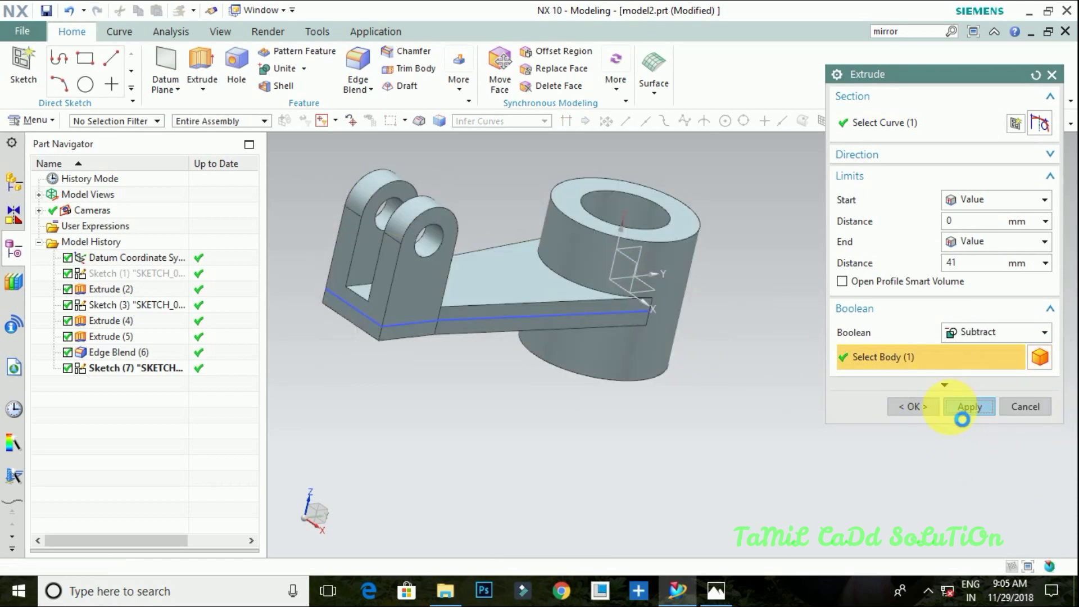
{"action": "left_click", "coordinate": [1006, 412]}
- Hide Sketch (3) from the Part Navigator
{"action": "middle_click_drag", "start_coordinate": [867, 405], "coordinate": [831, 416]}
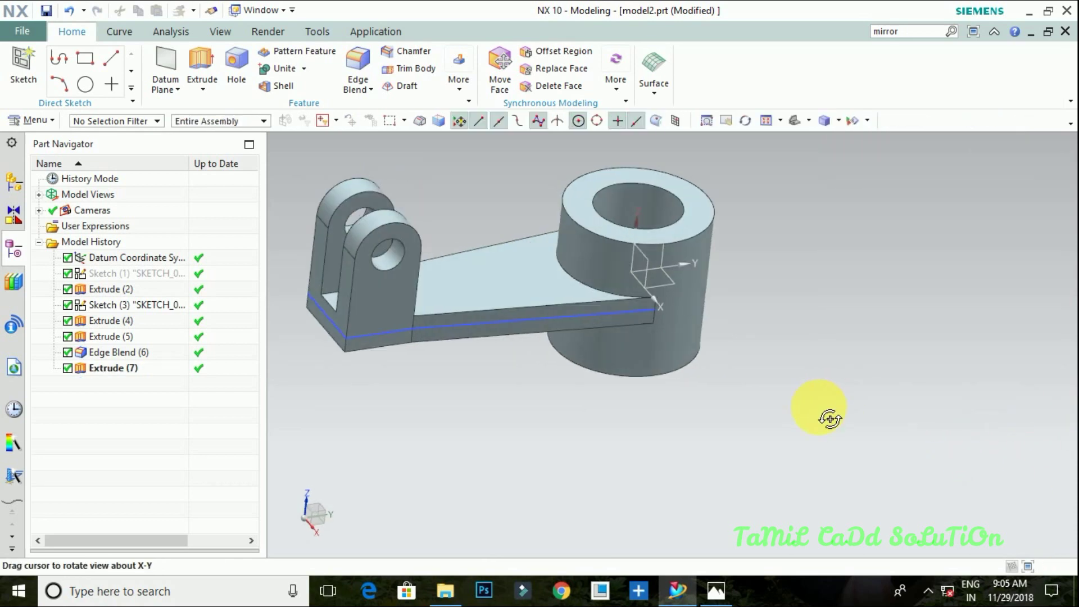
{"action": "left_click", "coordinate": [121, 306]}
{"action": "right_click", "coordinate": [120, 305]}
{"action": "left_click", "coordinate": [153, 32]}
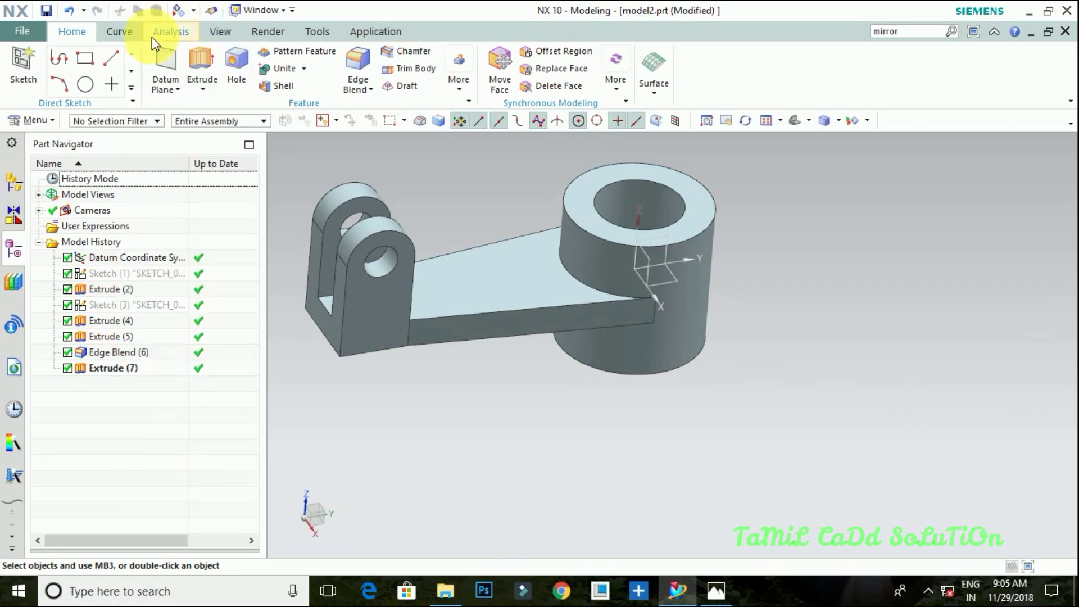
- Display the bracket in True Shading with shadows and floor reflection
{"action": "left_click", "coordinate": [256, 32]}
{"action": "left_click", "coordinate": [27, 70]}
{"action": "mouse_move", "coordinate": [373, 265]}
{"action": "middle_mouse_down"}
{"action": "mouse_move", "coordinate": [548, 301]}
{"action": "mouse_move", "coordinate": [481, 332]}
{"action": "mouse_move", "coordinate": [533, 343]}
{"action": "mouse_move", "coordinate": [489, 325]}
{"action": "mouse_move", "coordinate": [489, 308]}
{"action": "mouse_move", "coordinate": [529, 340]}
{"action": "mouse_move", "coordinate": [494, 306]}
{"action": "middle_mouse_up"}
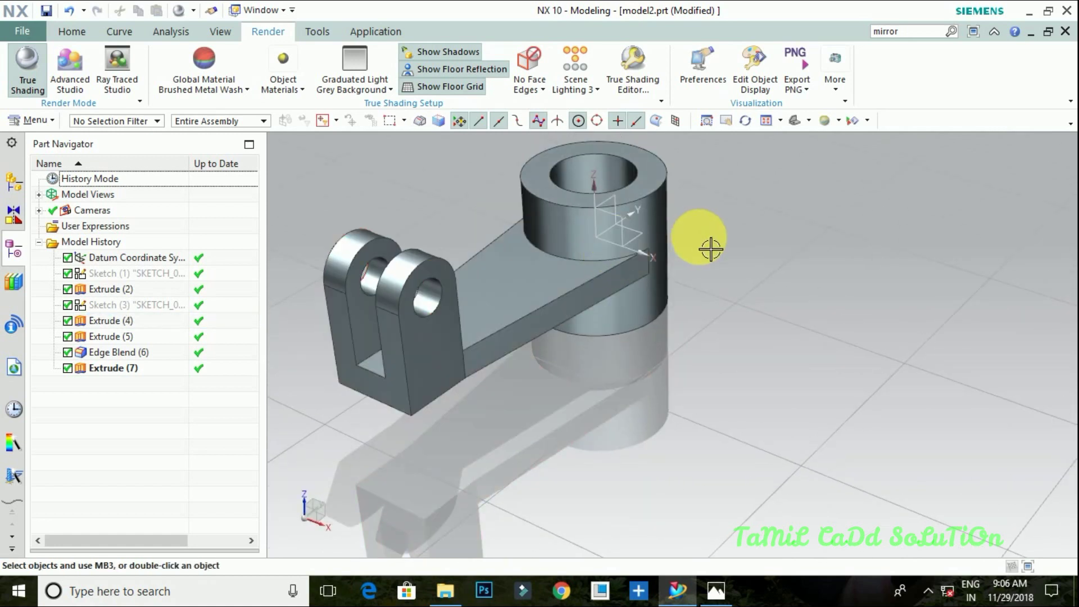